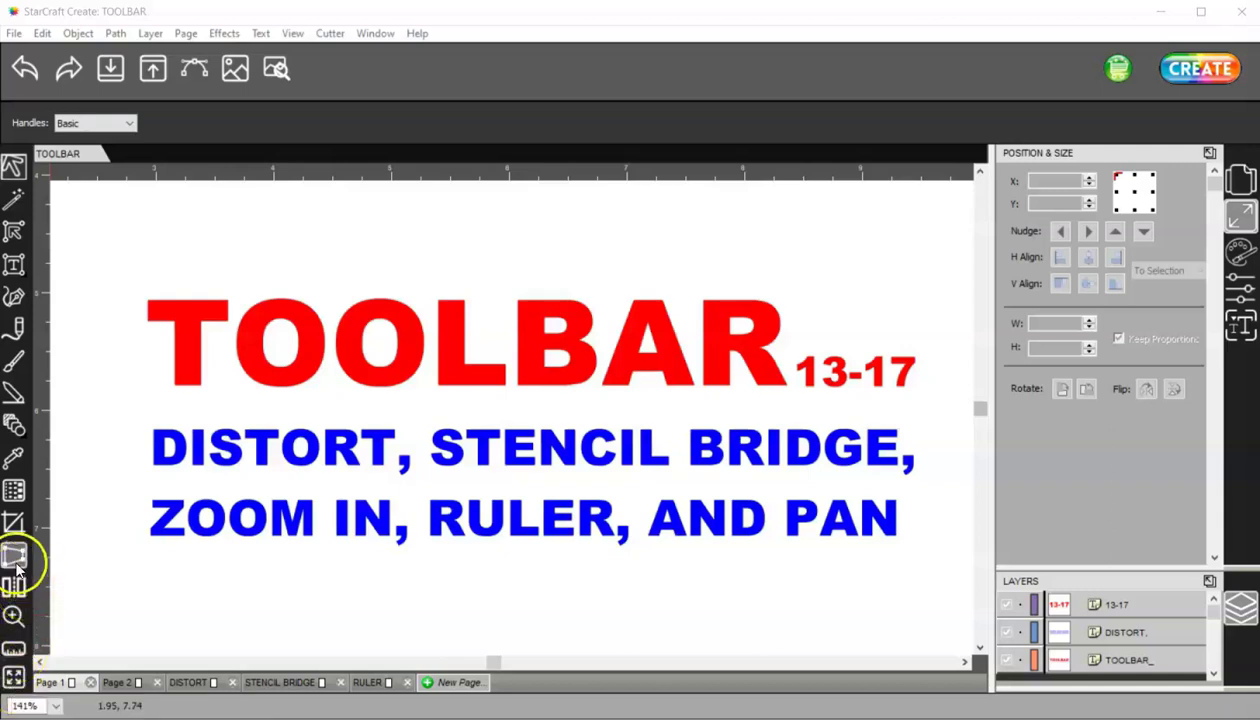
Step: Open the DISTORT page and ungroup the CREATE text into separate letters
left_click(187, 682)
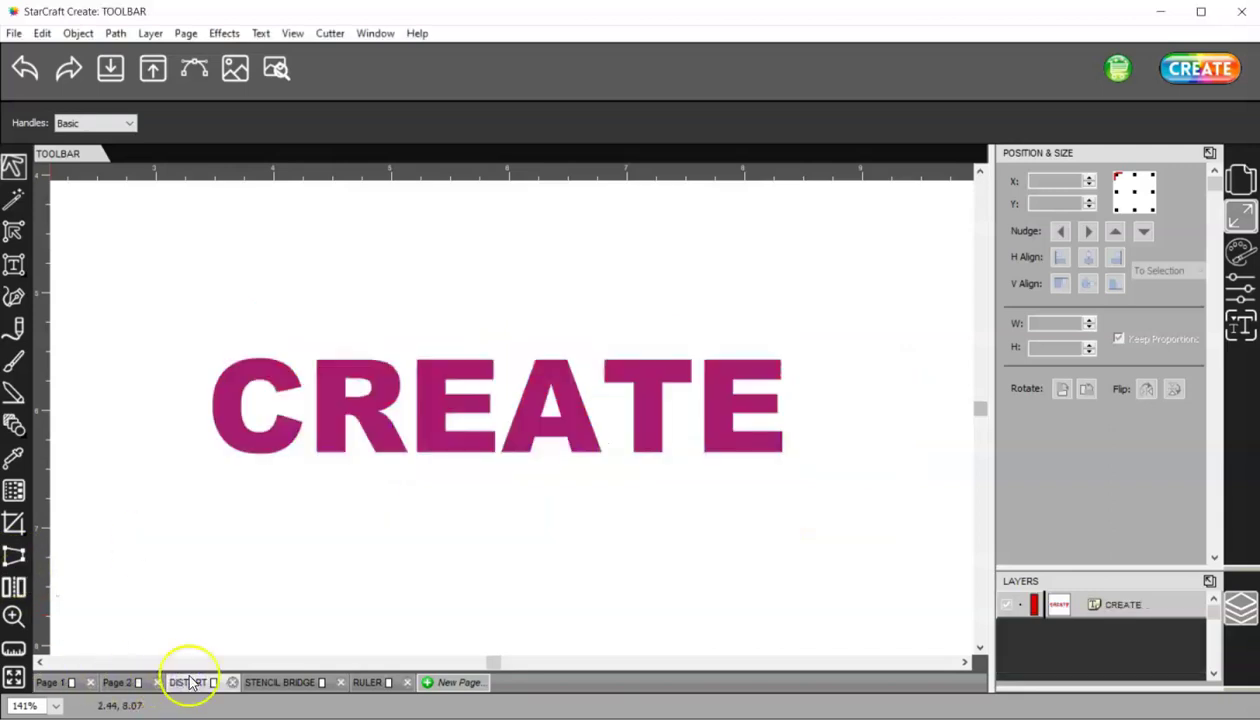
left_click(274, 442)
left_click(279, 430)
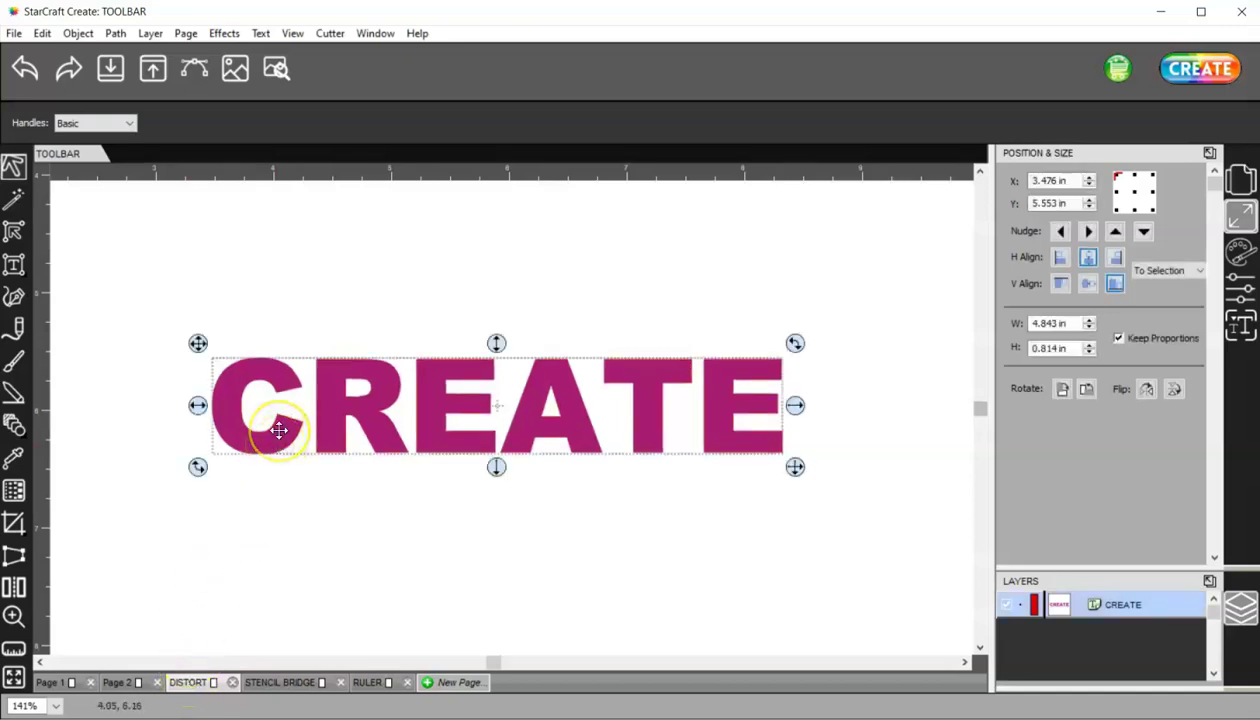
right_click(331, 347)
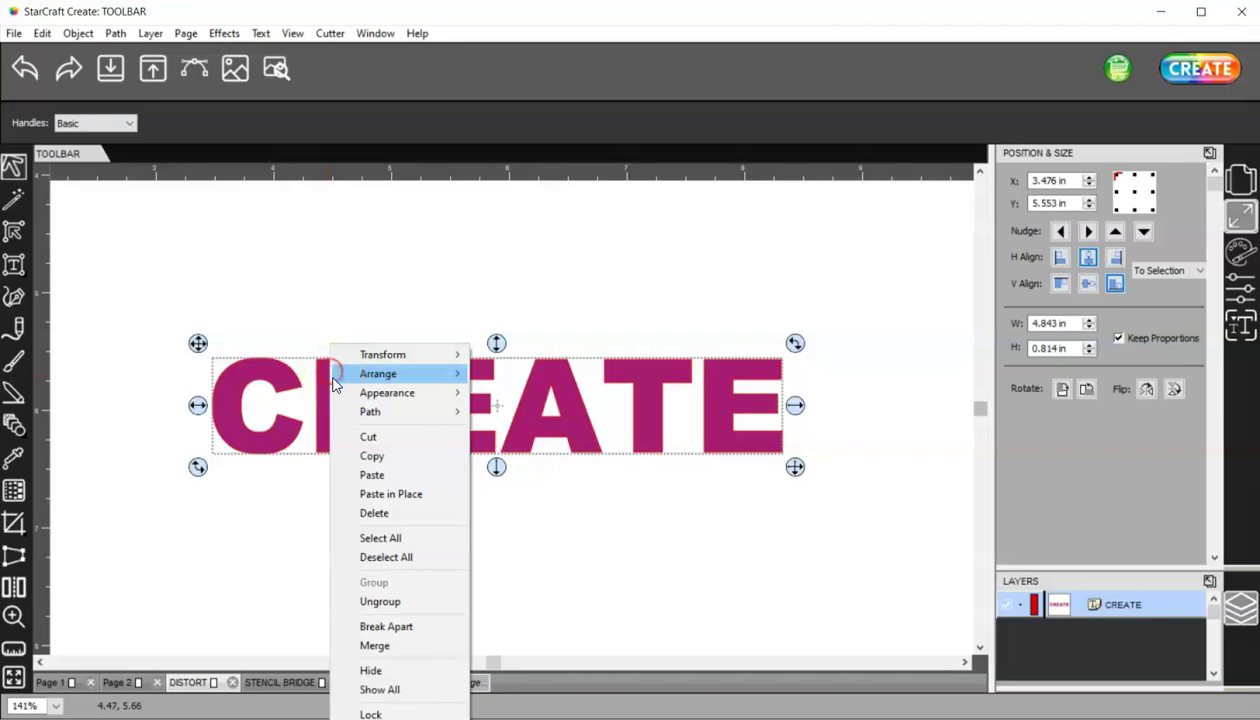
left_click(386, 603)
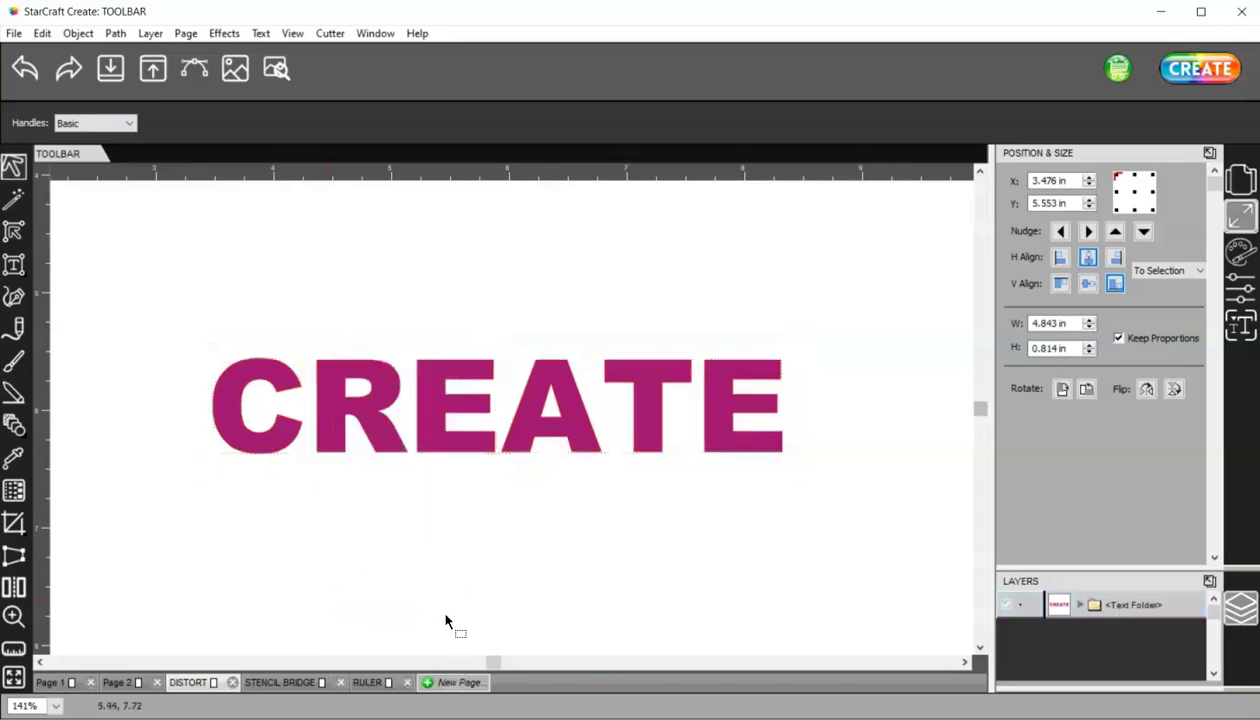
Step: Distort the letters CRE by moving their right upper and lower corners inward about 0.2 in each, tapering them toward the word's middle
left_click_drag(192, 333, 510, 535)
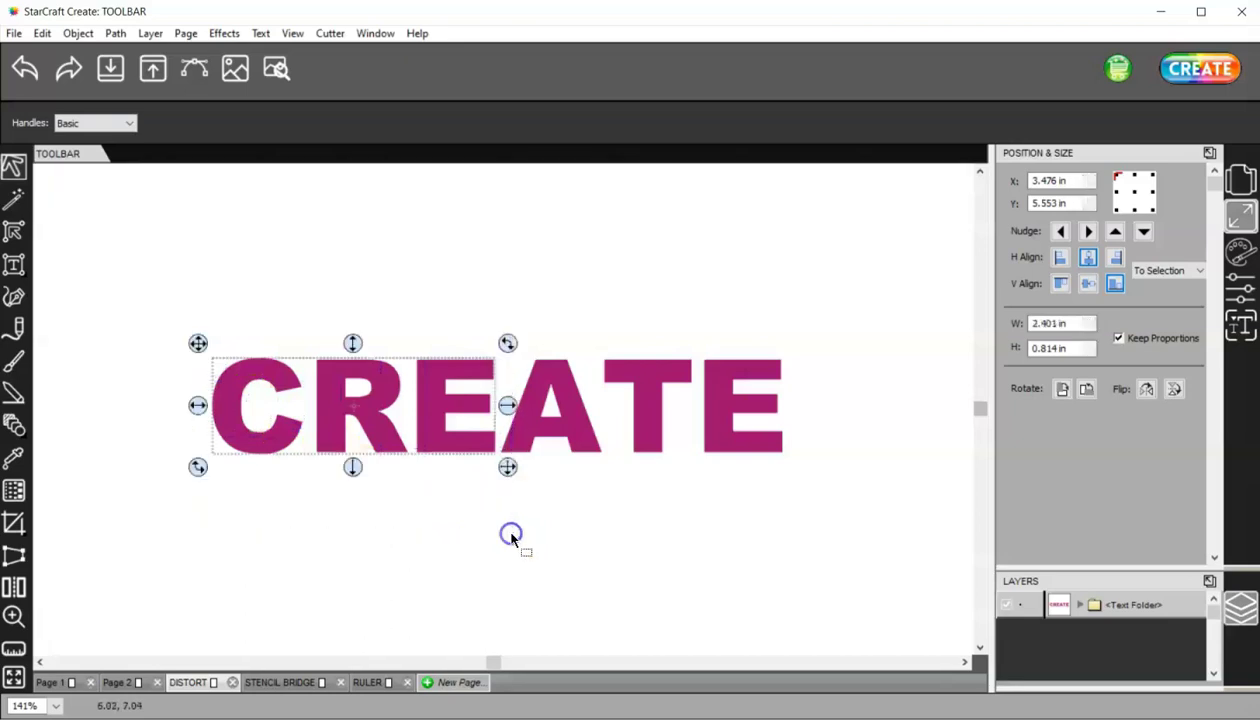
left_click(15, 557)
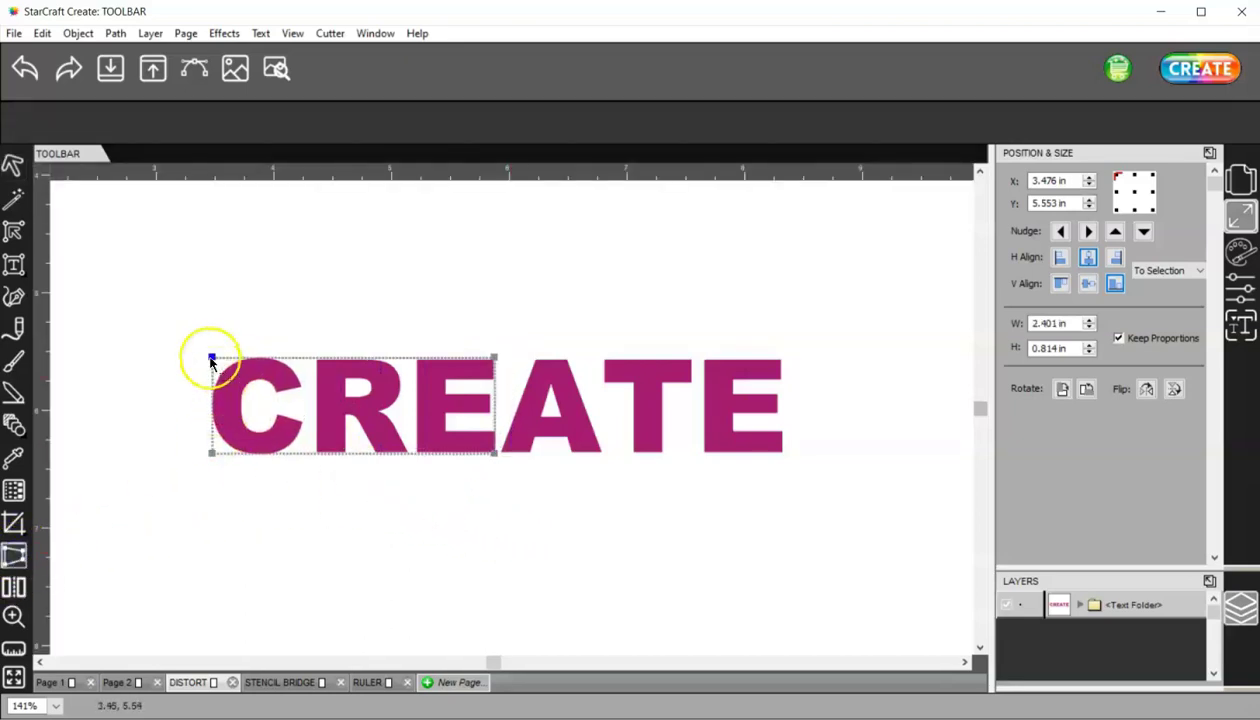
scroll(430, 375, "up", 5)
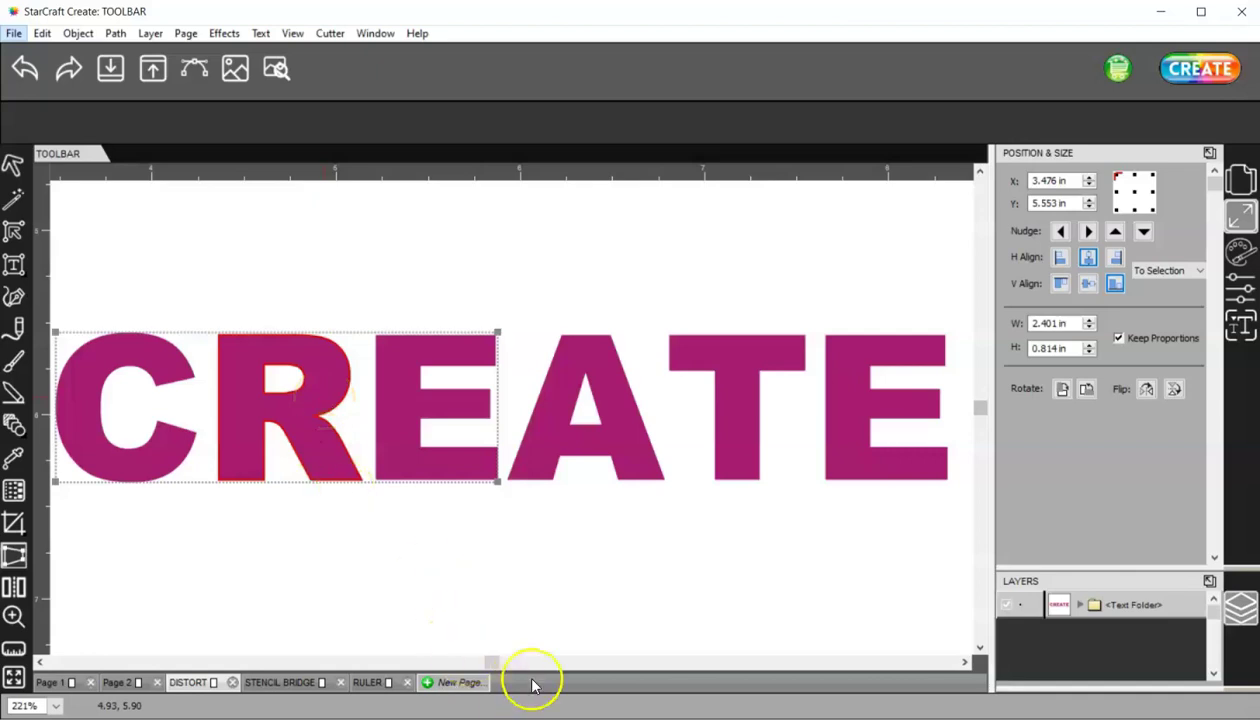
left_click_drag(491, 662, 465, 660)
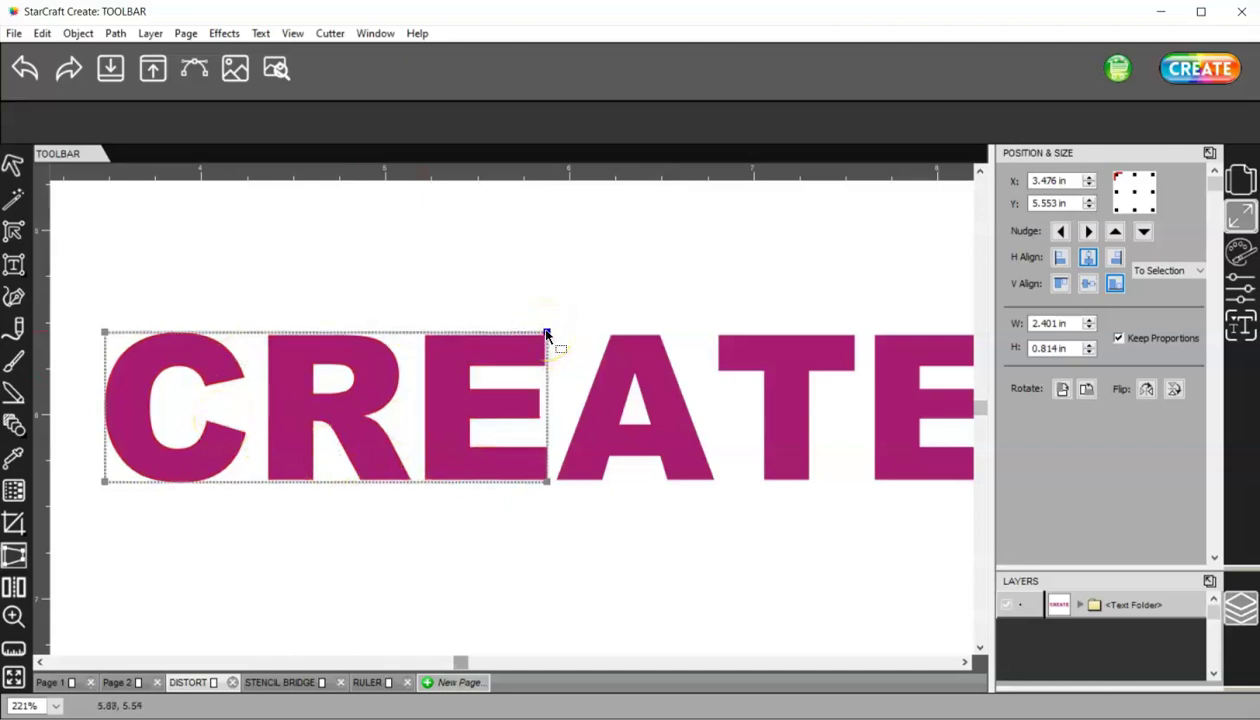
left_click_drag(546, 334, 544, 369)
left_click_drag(546, 480, 546, 446)
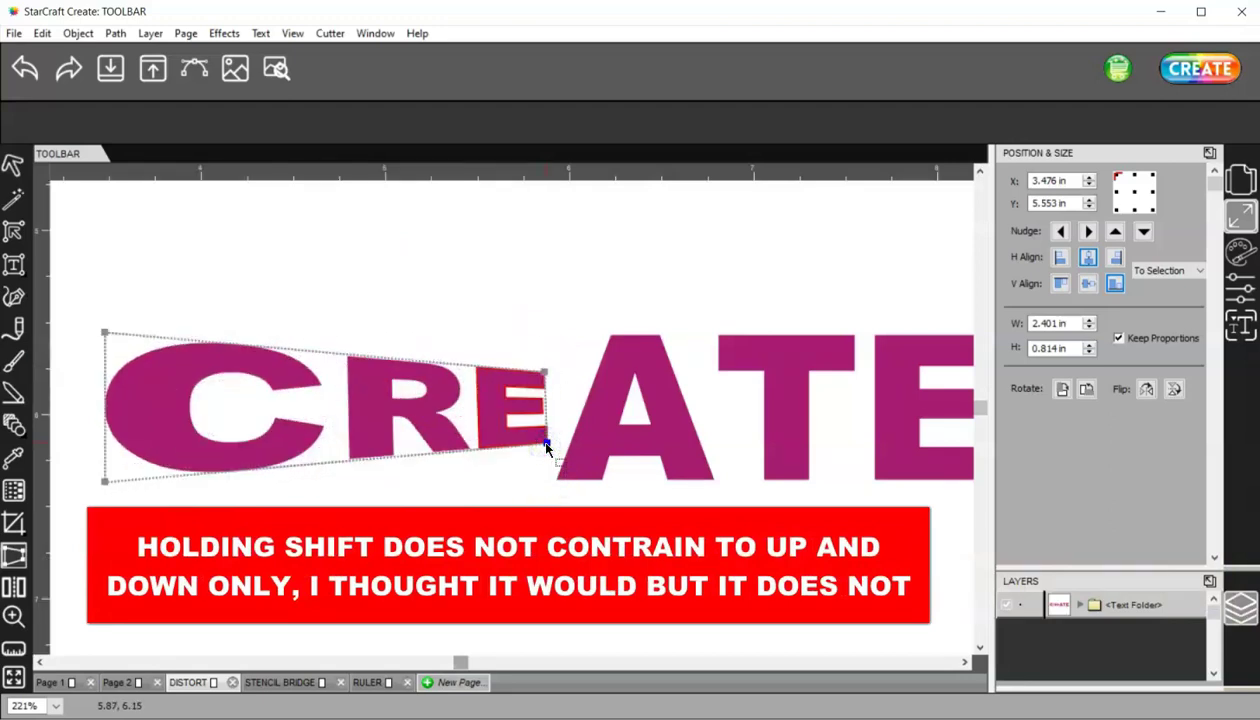
scroll(540, 452, "down", 1)
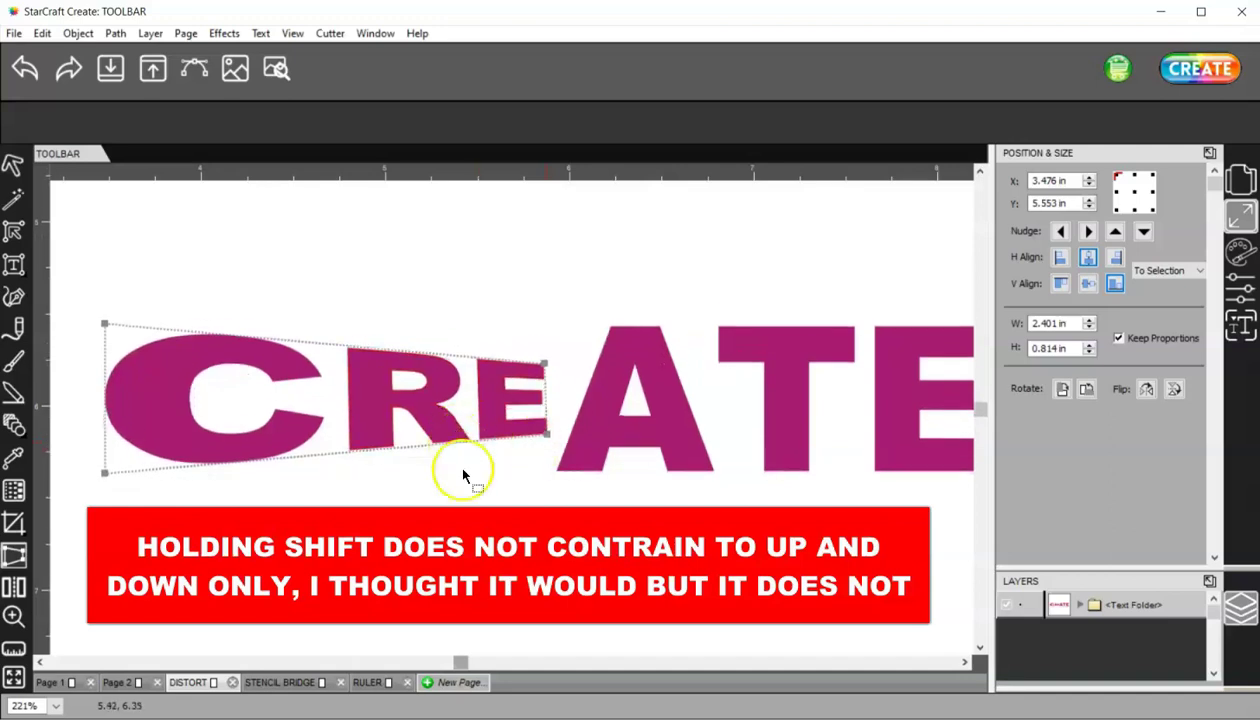
scroll(470, 474, "down", 3, "alt")
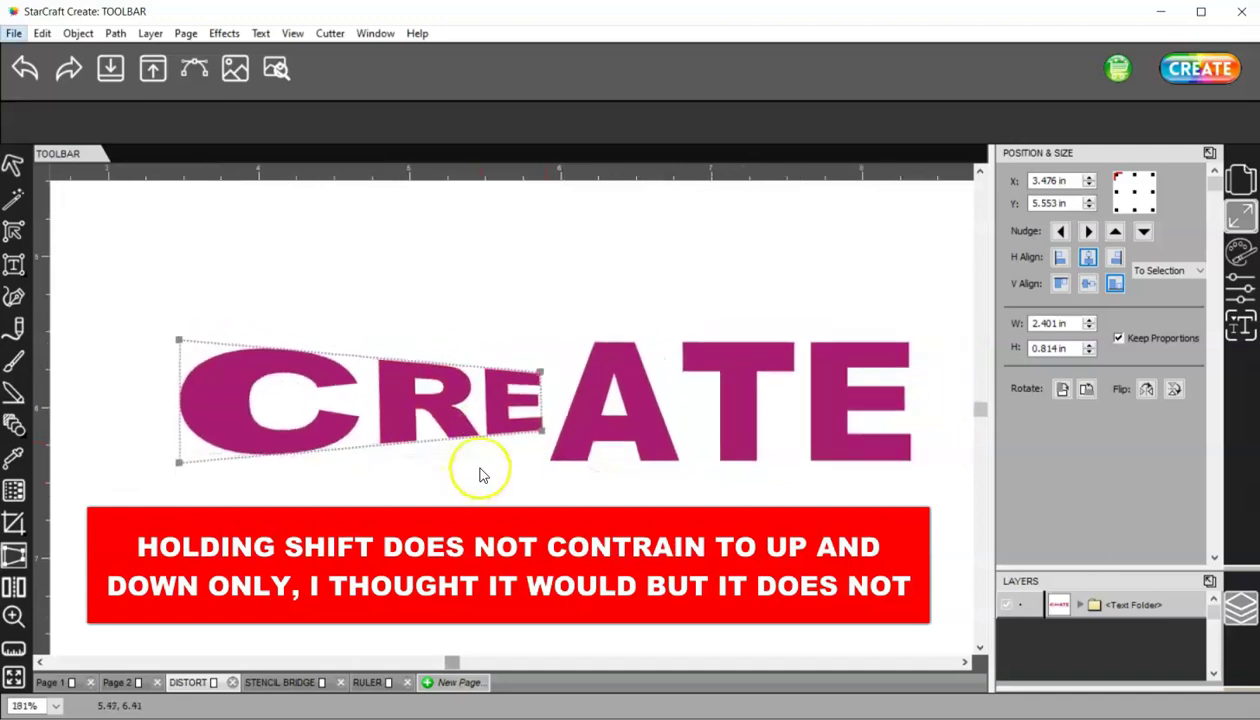
Step: Distort the letters ATE by moving their left upper and lower corners inward about 0.2 in each to mirror the first half, and deselect
left_click(12, 161)
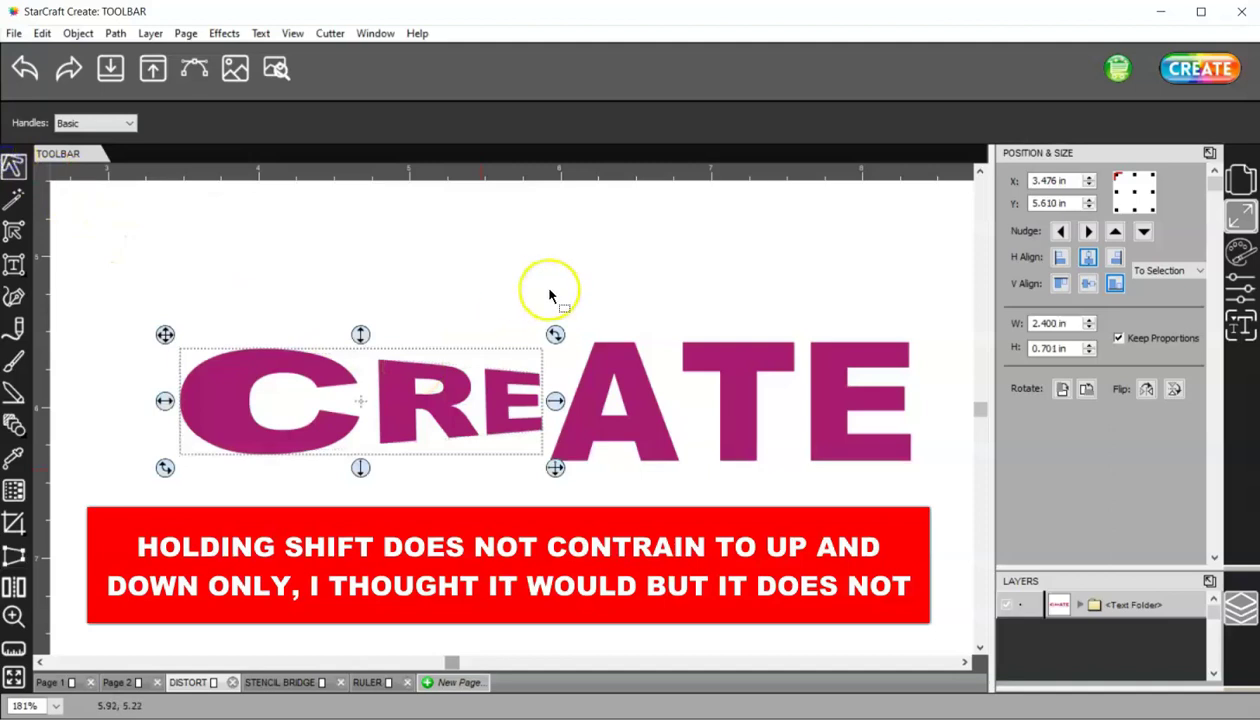
left_click_drag(528, 288, 966, 516)
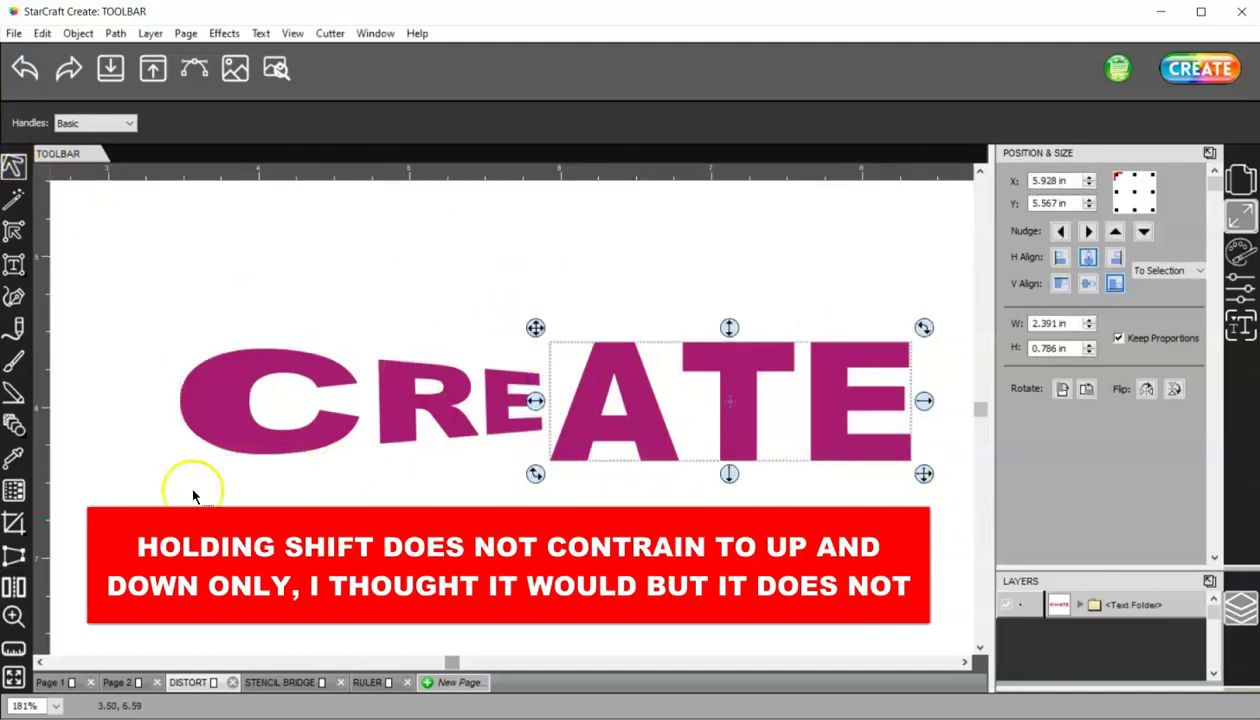
left_click(14, 553)
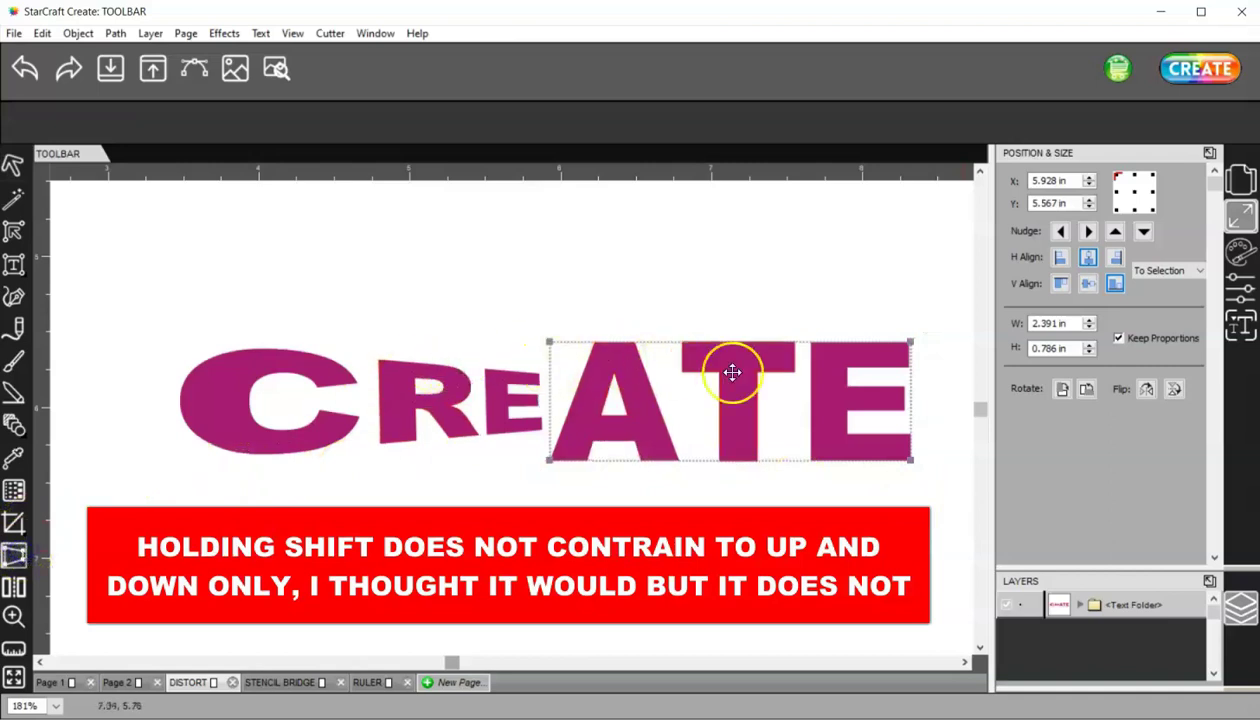
scroll(790, 375, "up", 2)
scroll(746, 381, "up", 1)
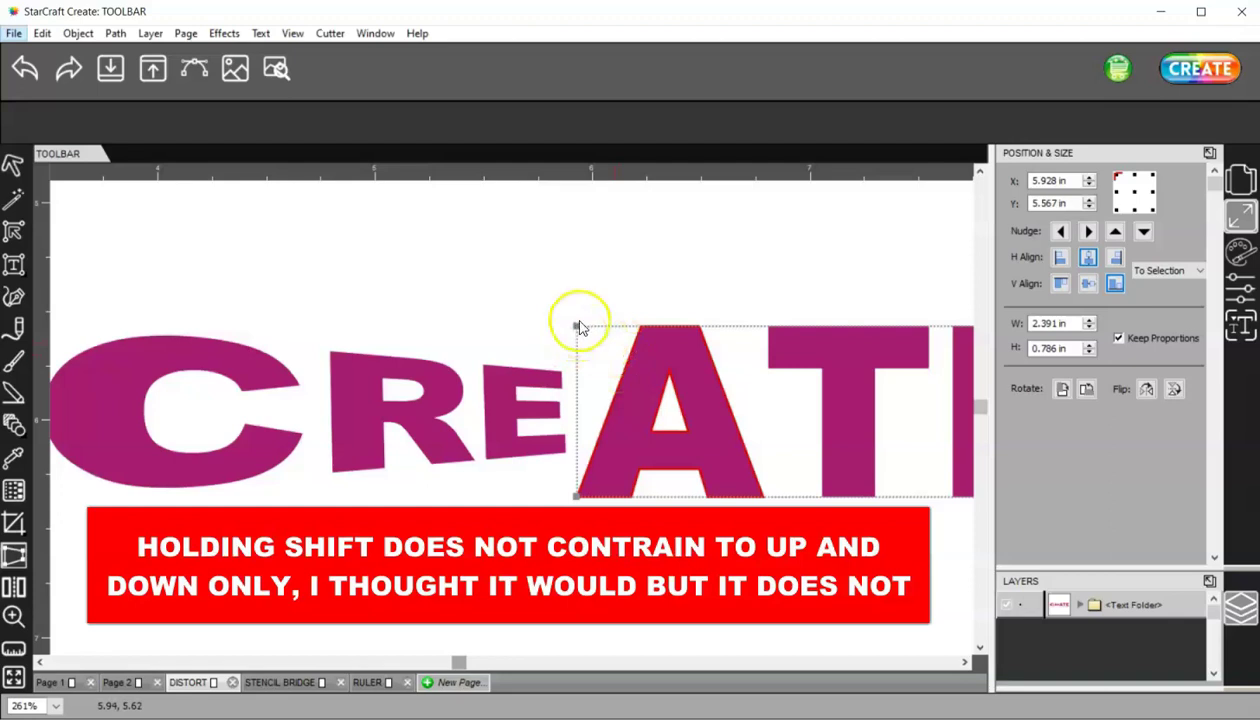
left_click_drag(578, 327, 569, 368)
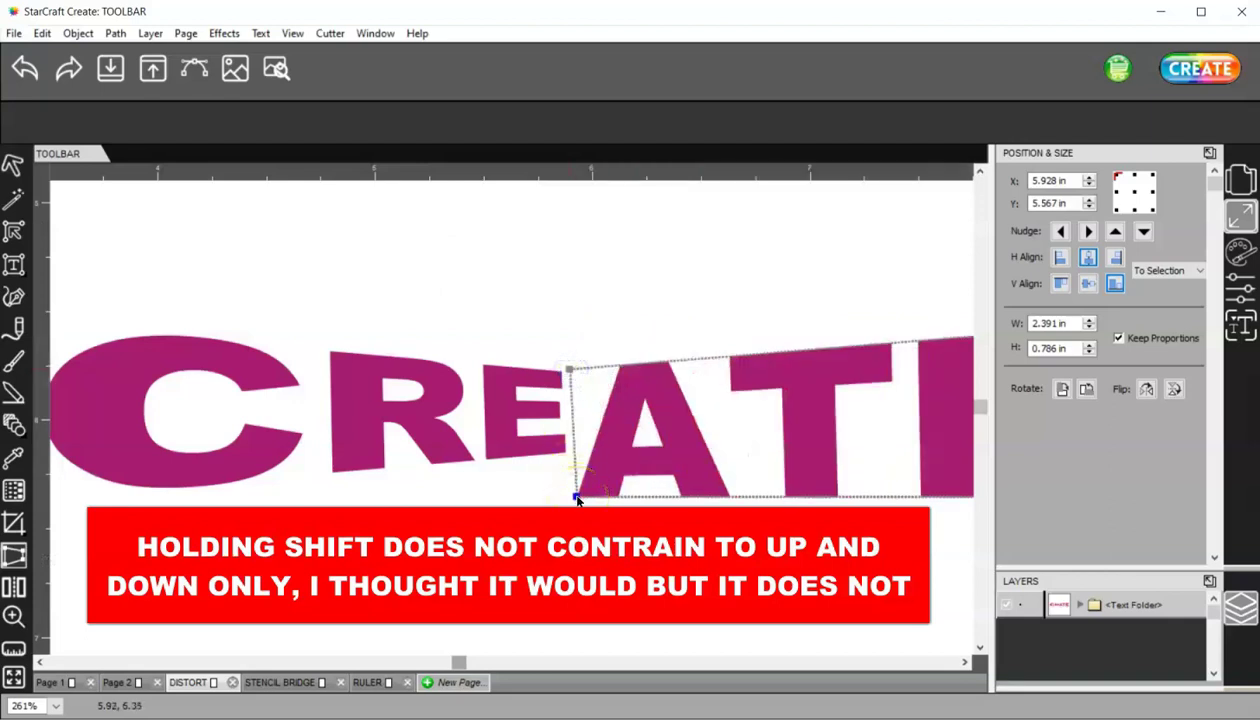
left_click_drag(576, 498, 575, 448)
scroll(626, 468, "down", 5)
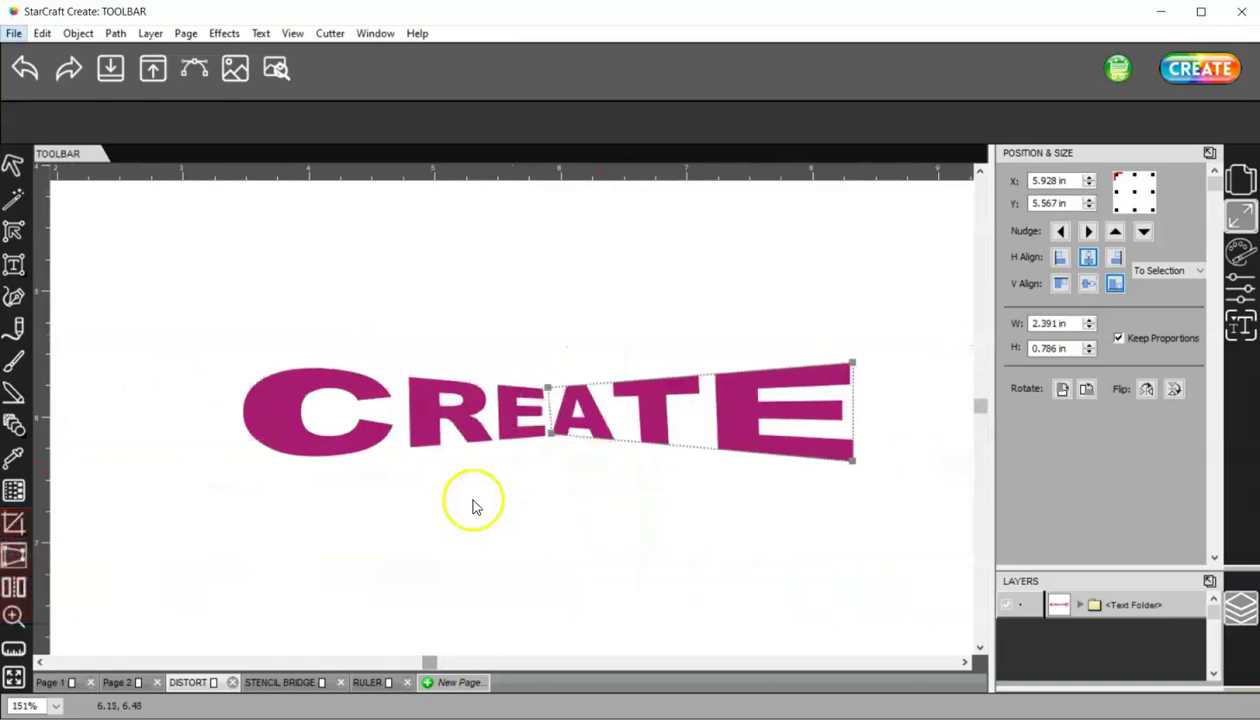
left_click(438, 523)
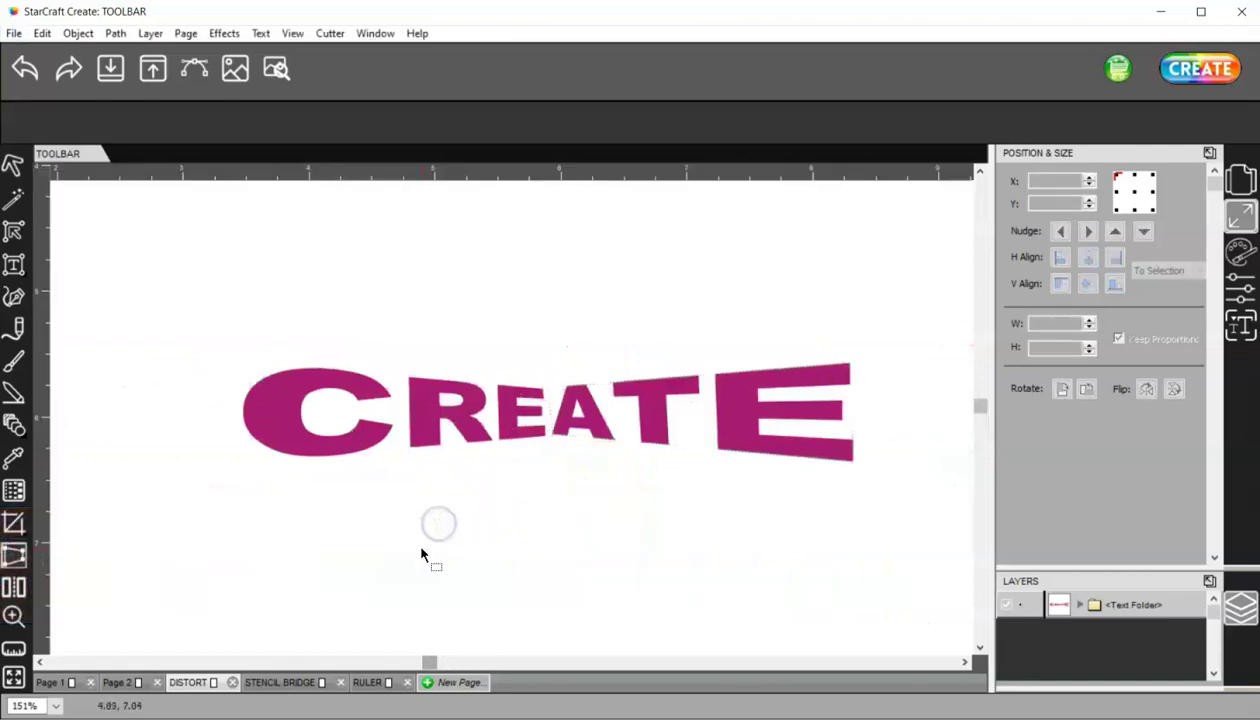
Step: Change the fill color of the letter C to red
left_click(294, 426)
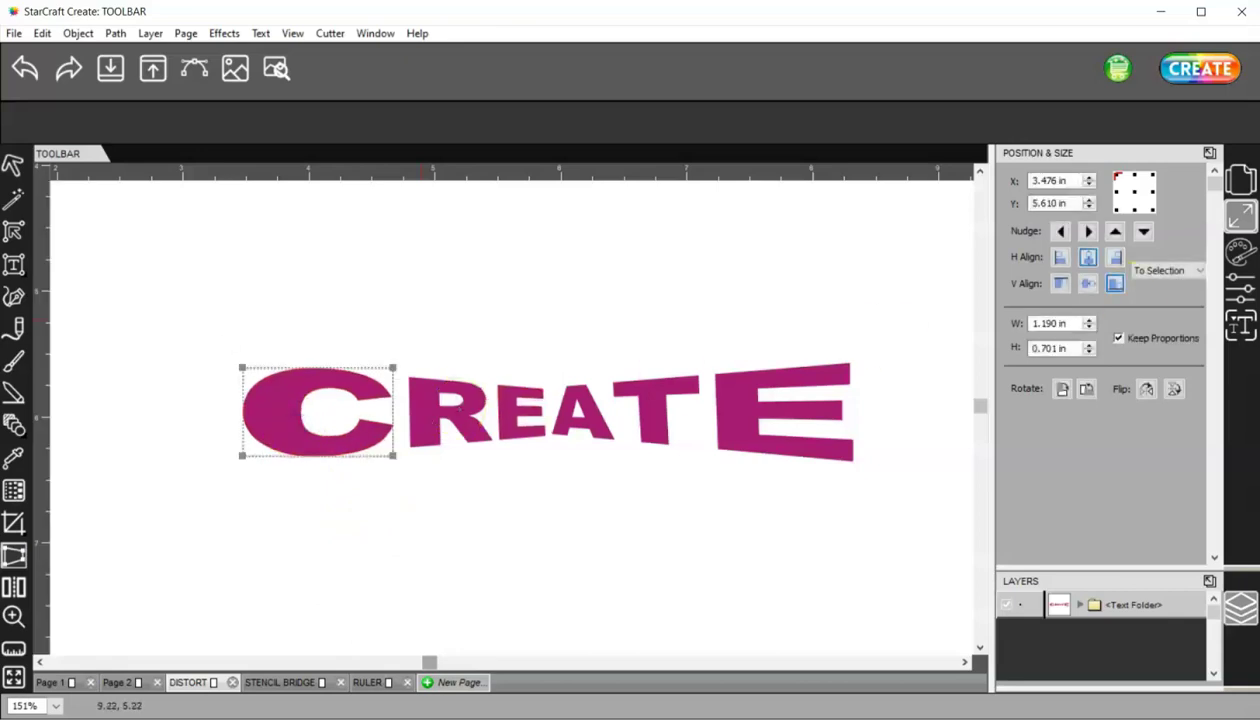
left_click(1238, 253)
left_click(1172, 190)
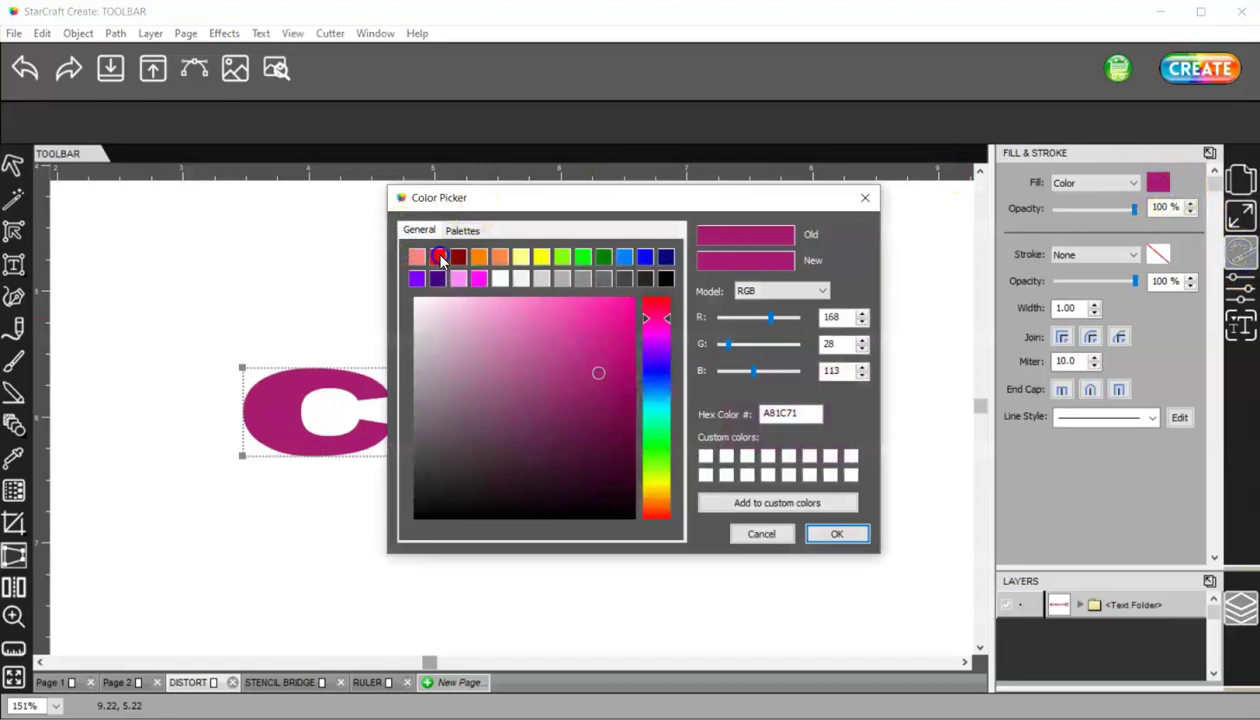
left_click(440, 258)
left_click(837, 533)
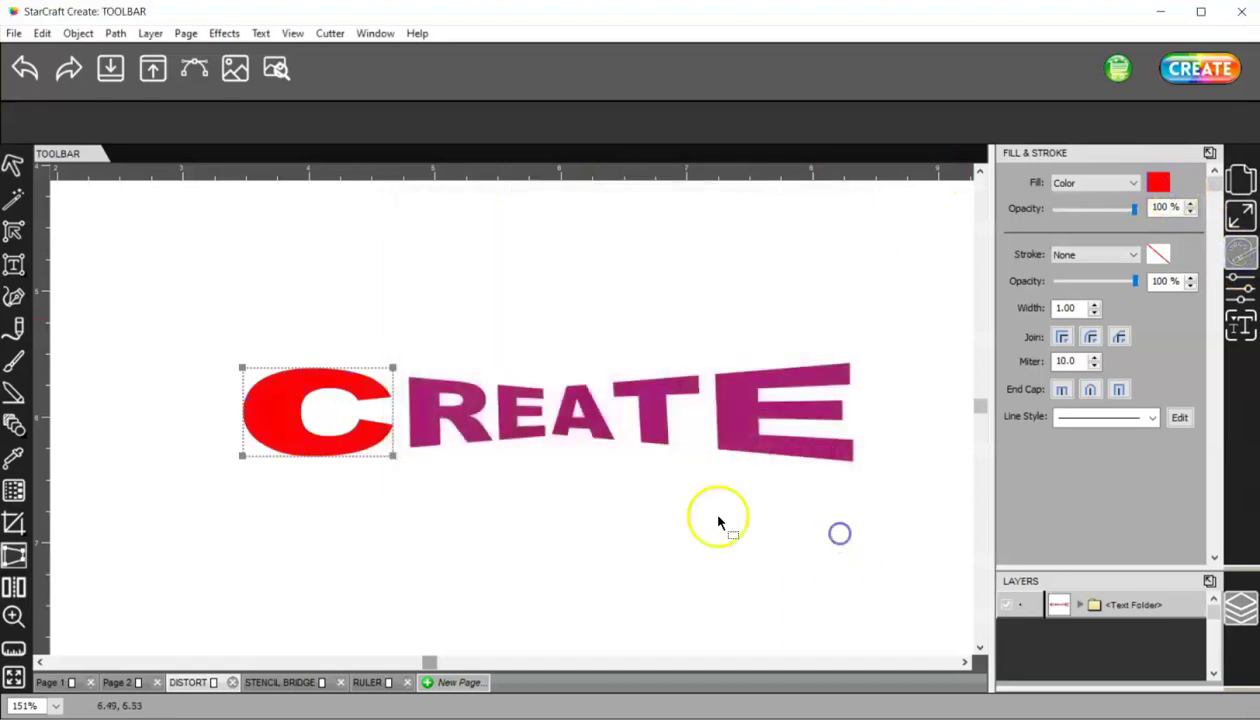
Step: Change the fill color of the letter R to orange (FF8000)
left_click(458, 422)
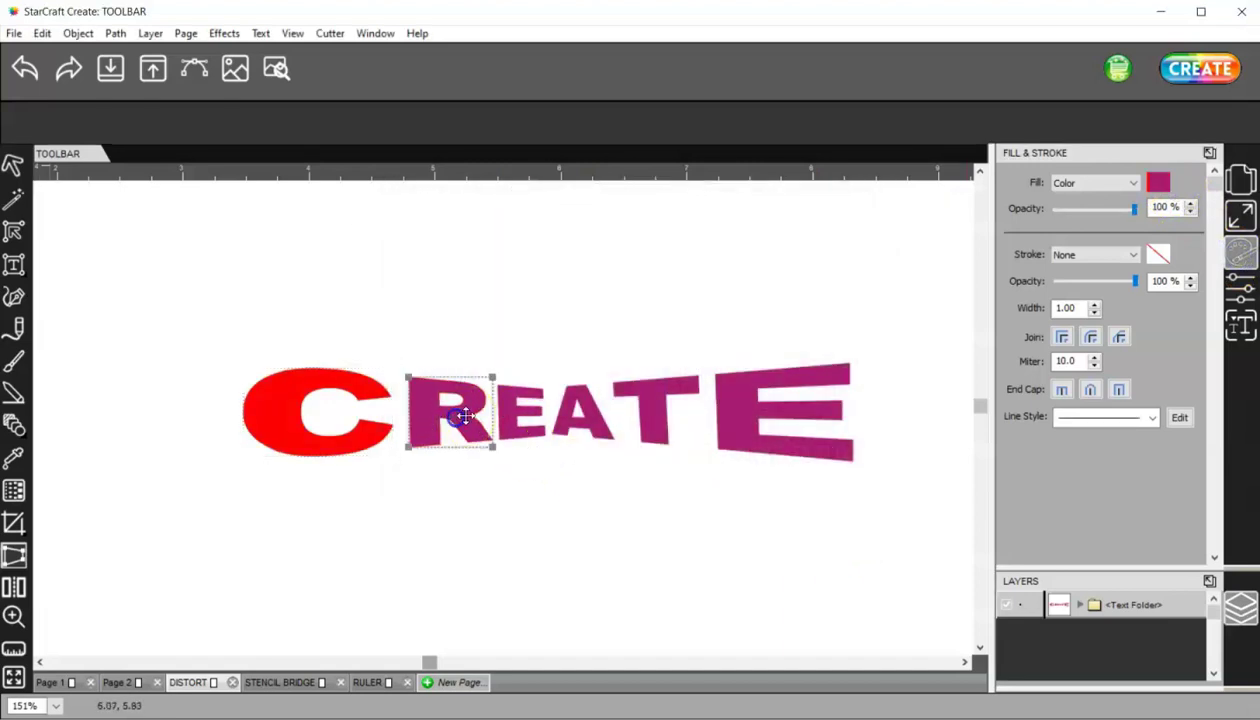
left_click(1158, 186)
left_click(479, 258)
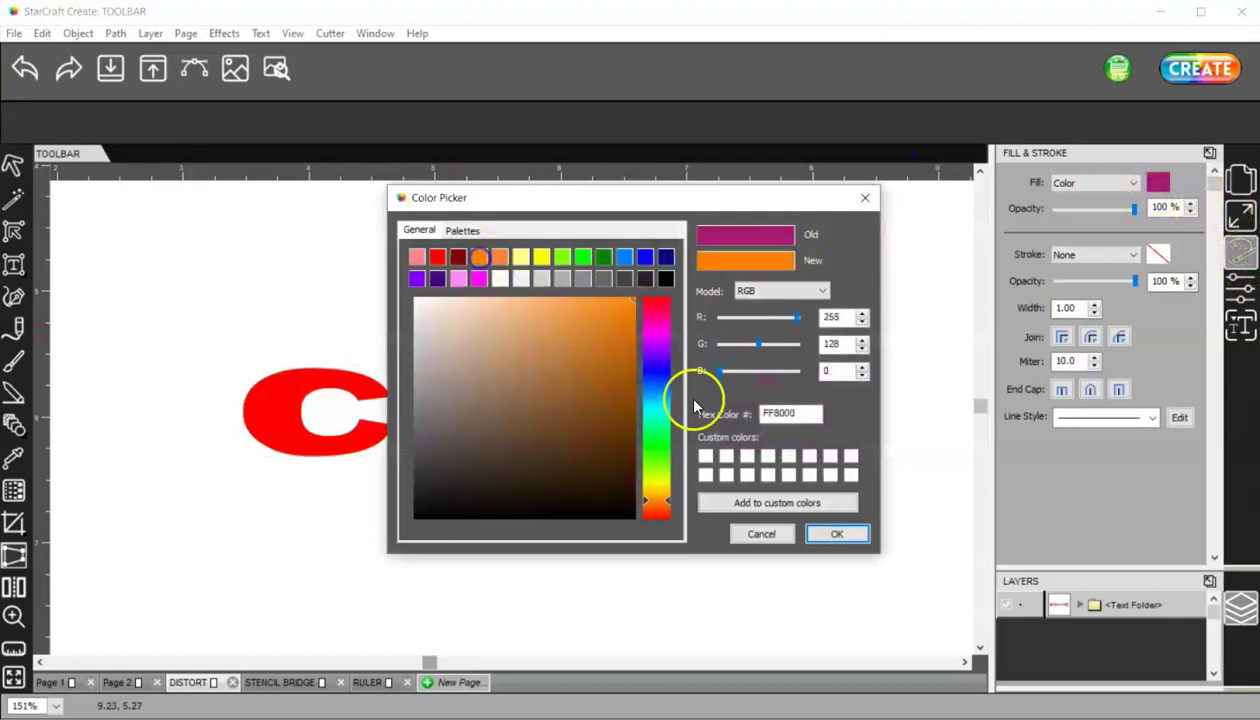
left_click(836, 532)
Step: Change the fill color of the first letter E to blue (0000FF)
left_click(531, 405)
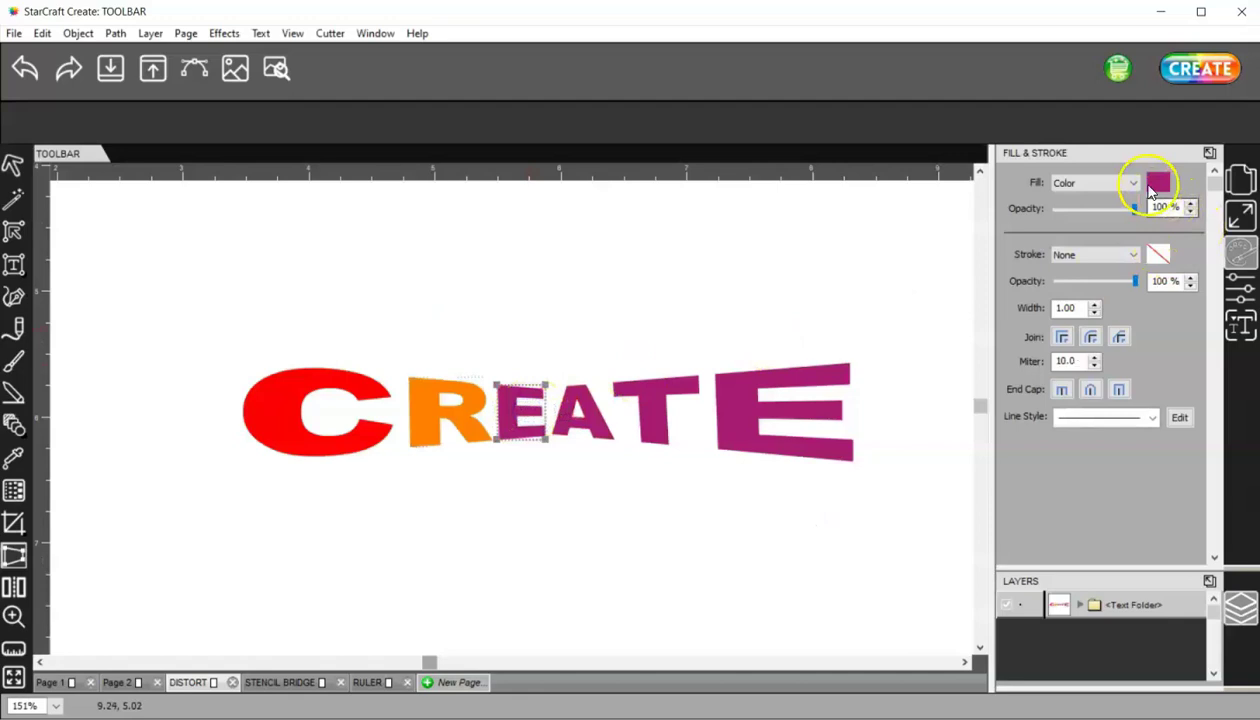
left_click(1152, 188)
left_click(644, 258)
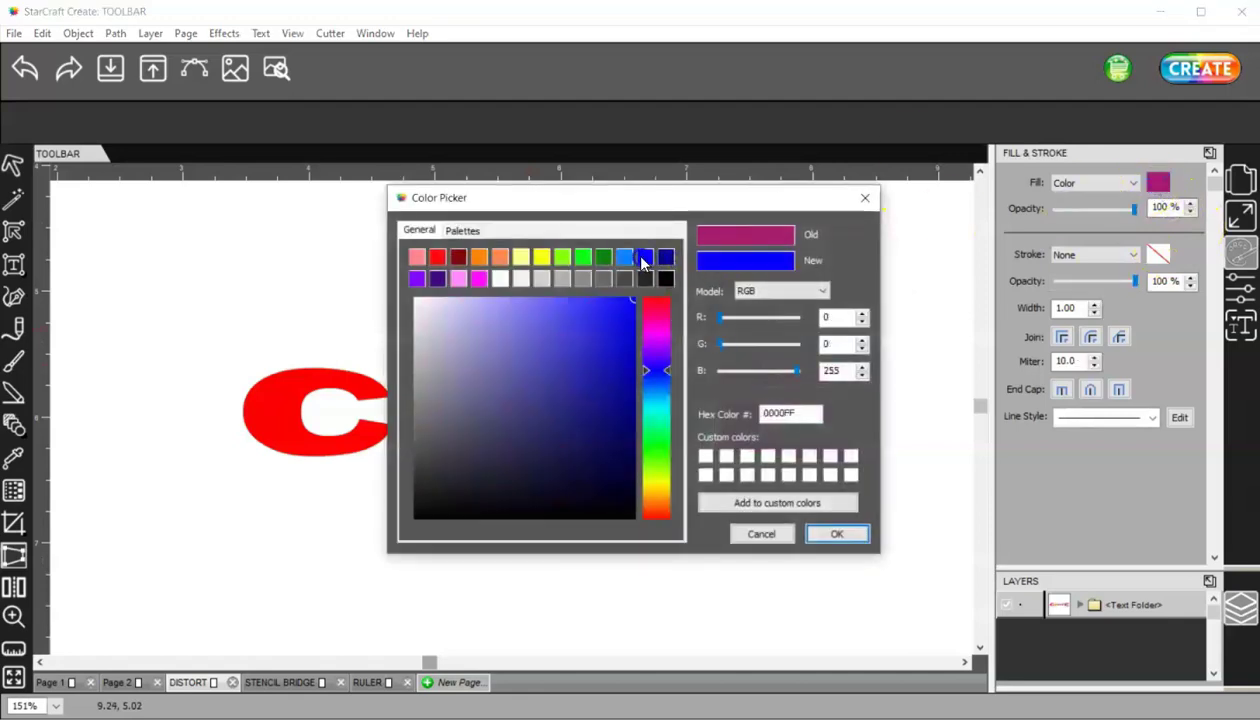
left_click(837, 533)
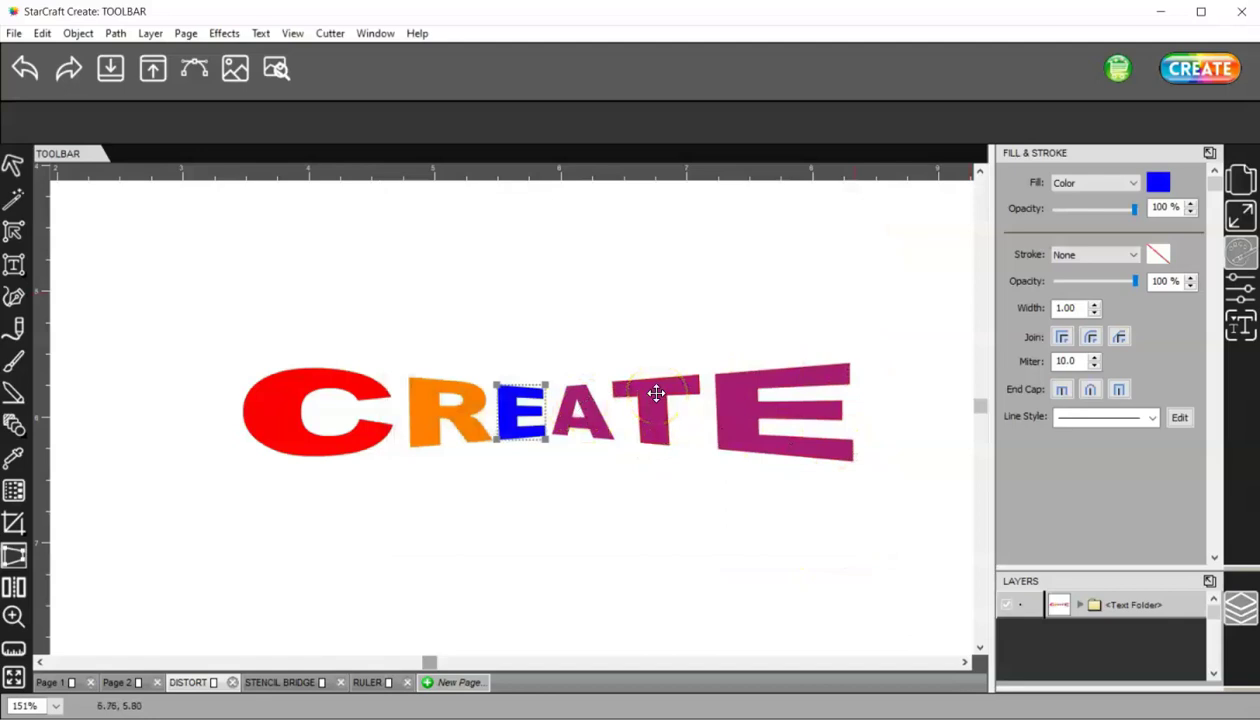
Step: Group all six letters of the distorted CREATE word into one object
left_click(198, 300)
left_click_drag(198, 300, 914, 520)
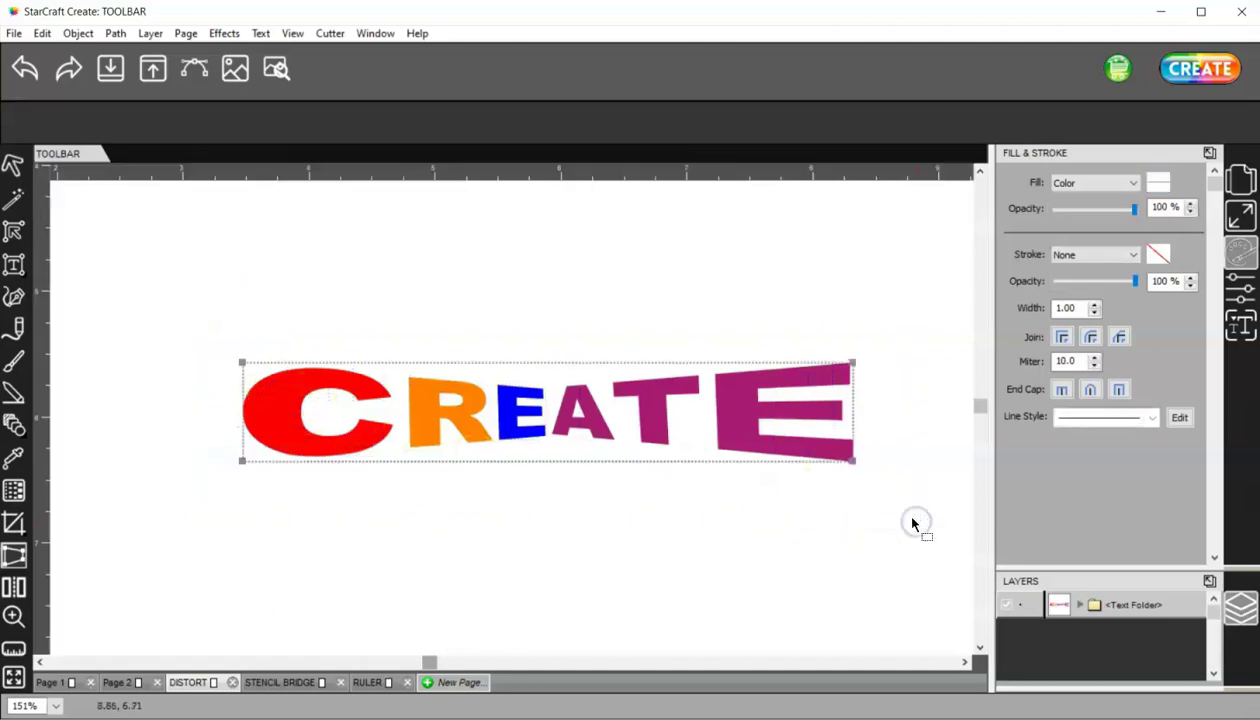
right_click(655, 403)
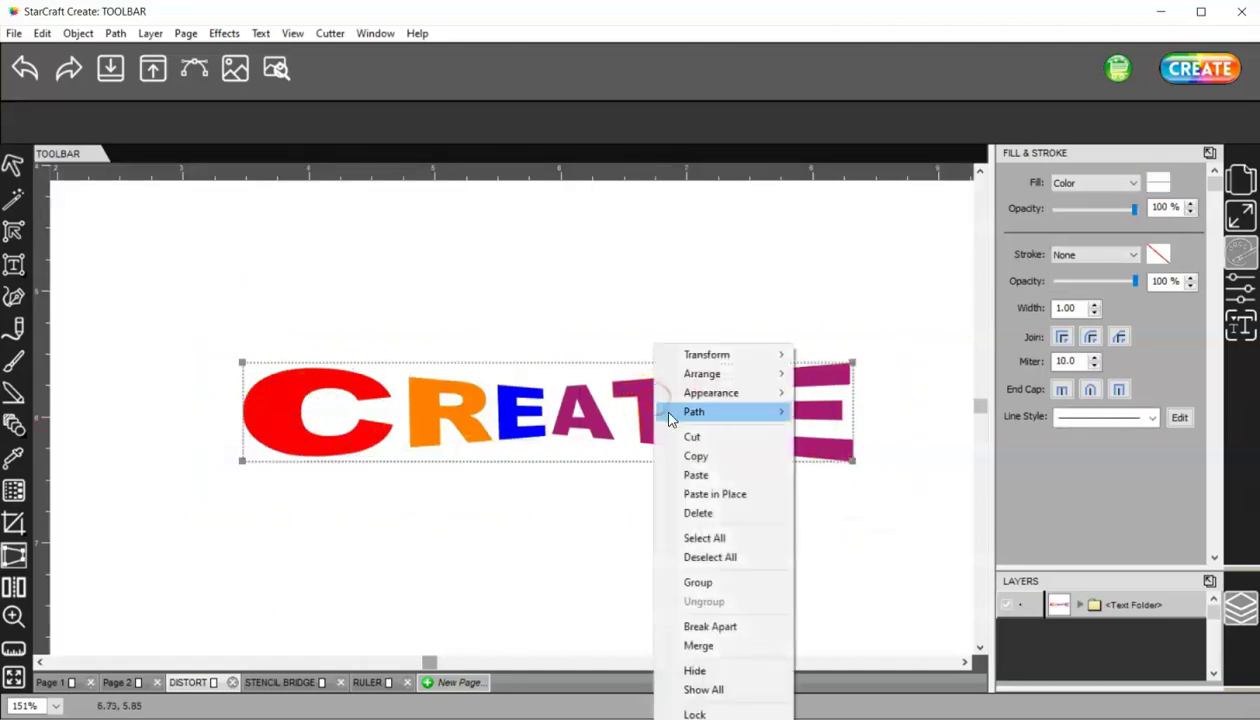
left_click(698, 582)
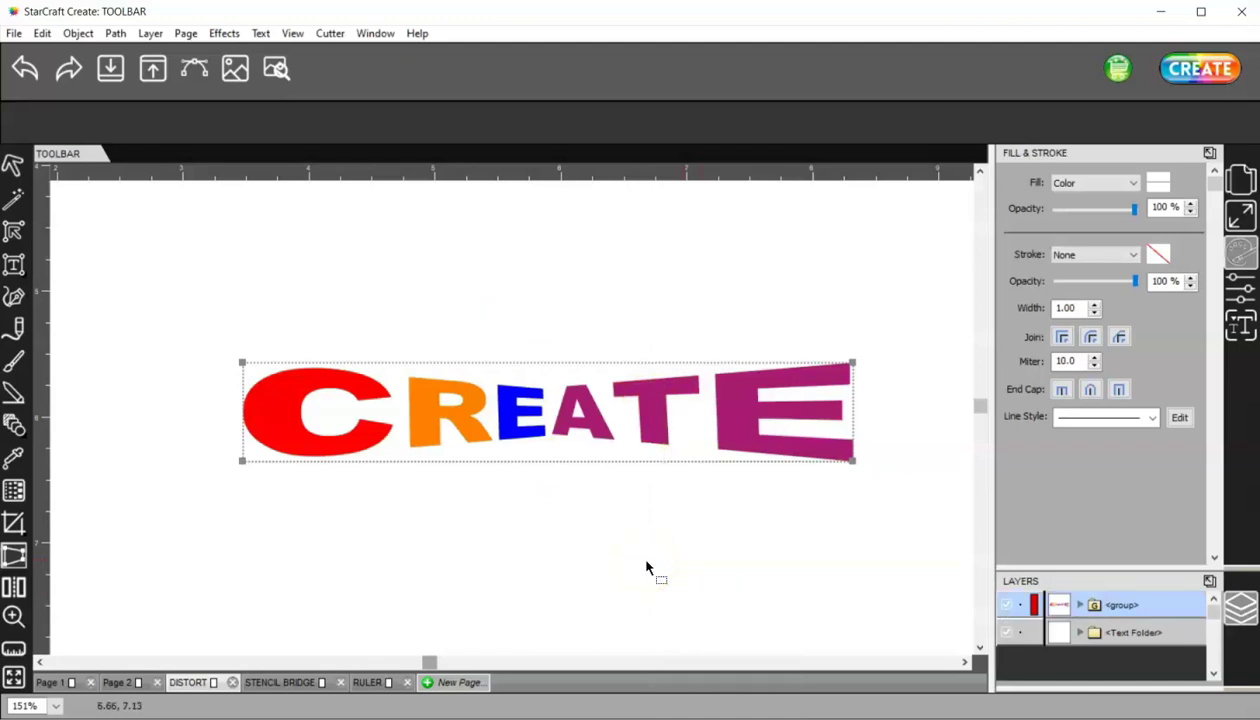
left_click(13, 556)
left_click_drag(652, 416, 637, 356)
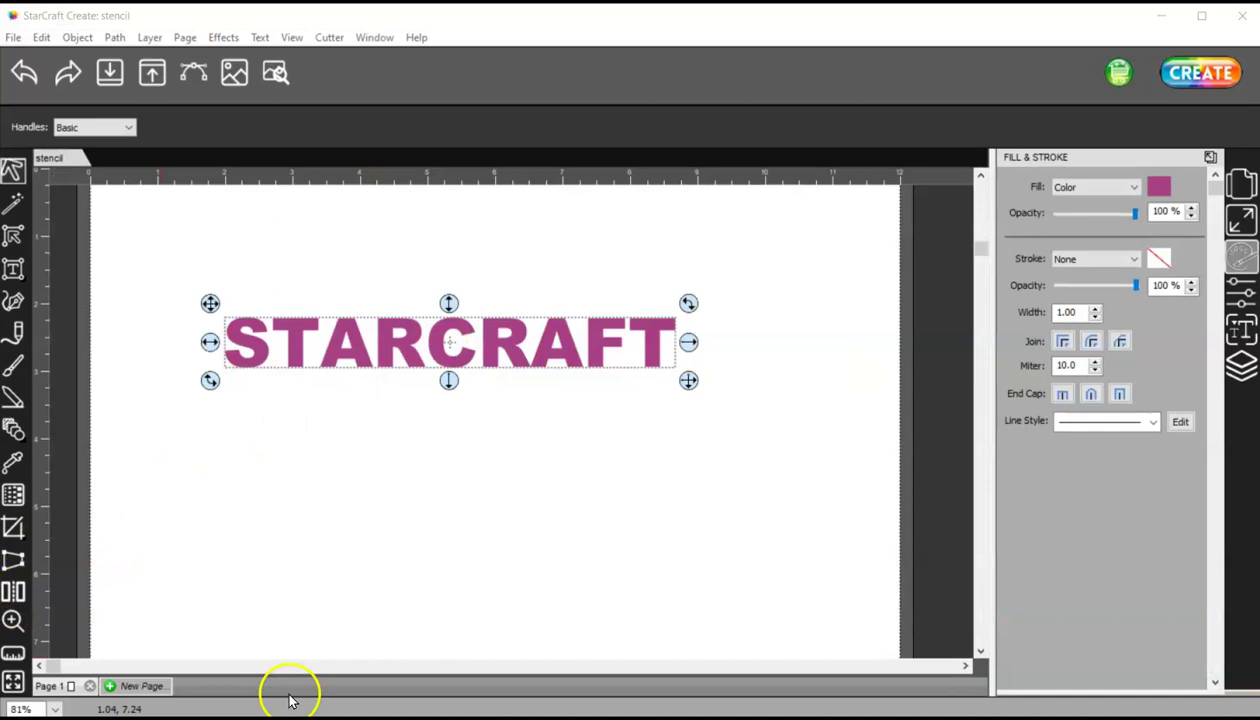
Step: Use the Stencil Bridge tool on the STARCRAFT text with a bridge size of 0.100 in
left_click(14, 594)
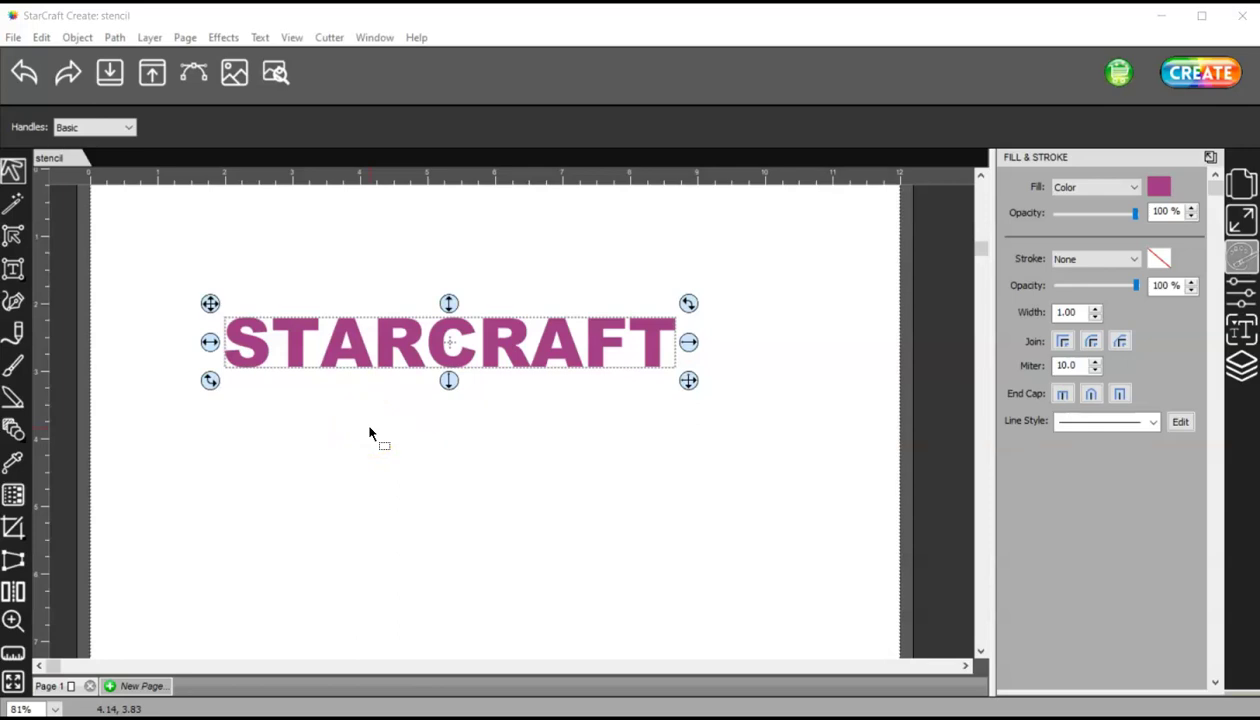
left_click(14, 589)
double_click(120, 125)
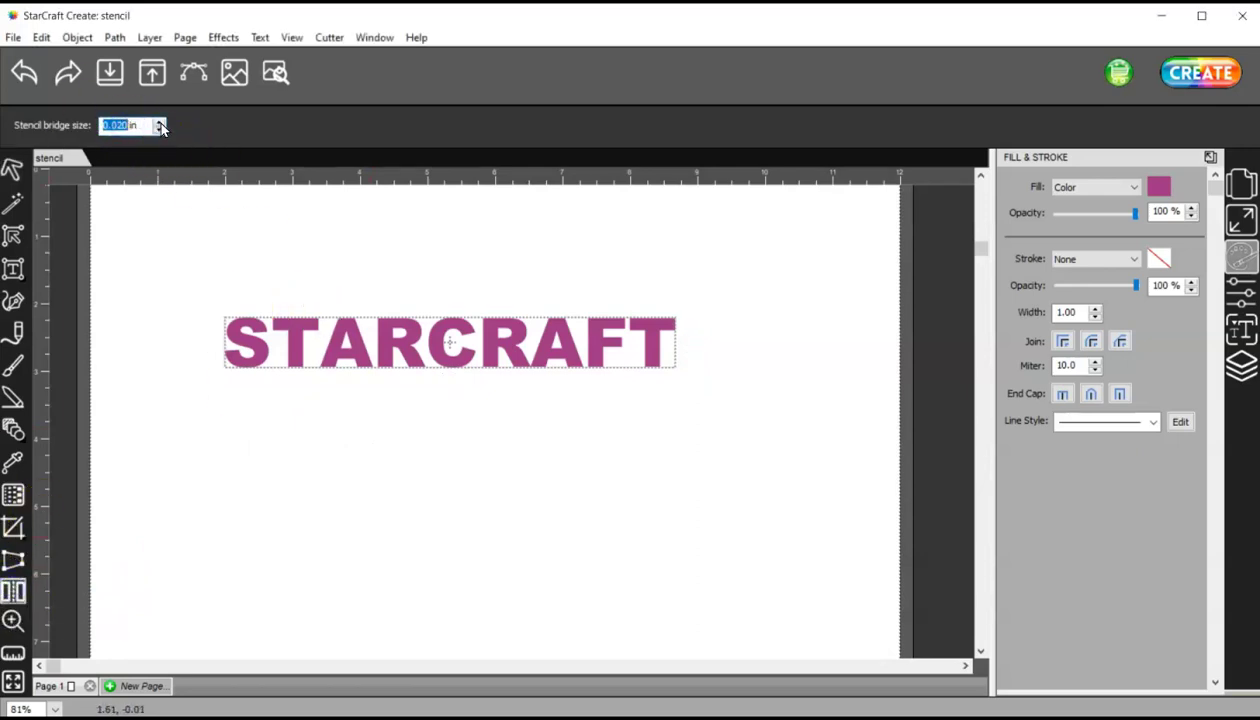
key("Return")
left_click_drag(165, 248, 160, 366)
Step: Try a 0.100 in stencil bridge on the first T of STARCRAFT and set the stencil bridge size to 0.020 in
left_click(13, 620)
left_click(13, 620)
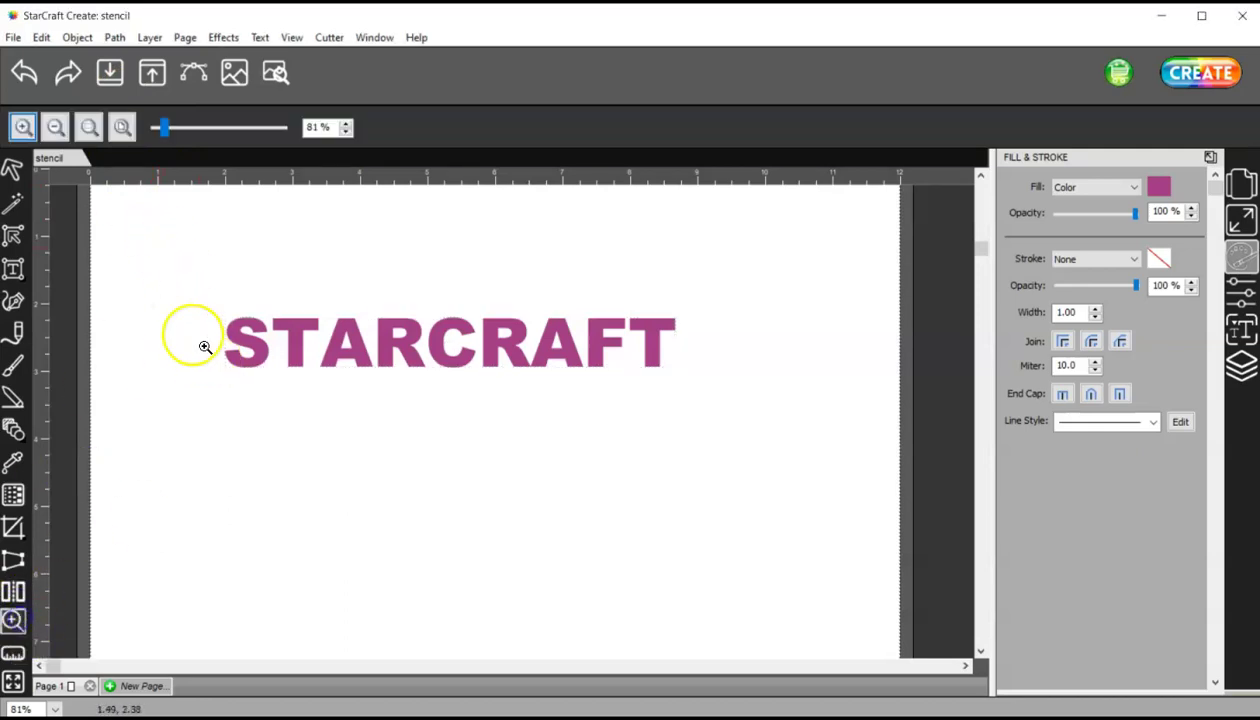
left_click_drag(192, 286, 703, 392)
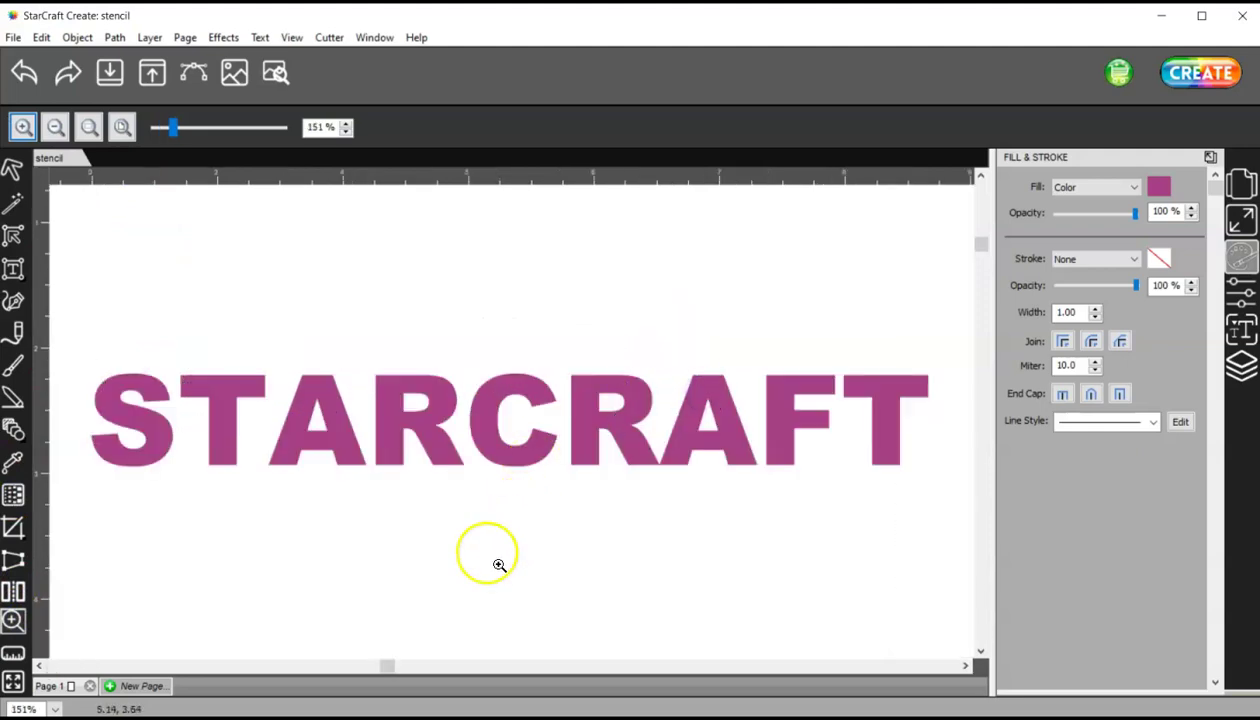
left_click(13, 591)
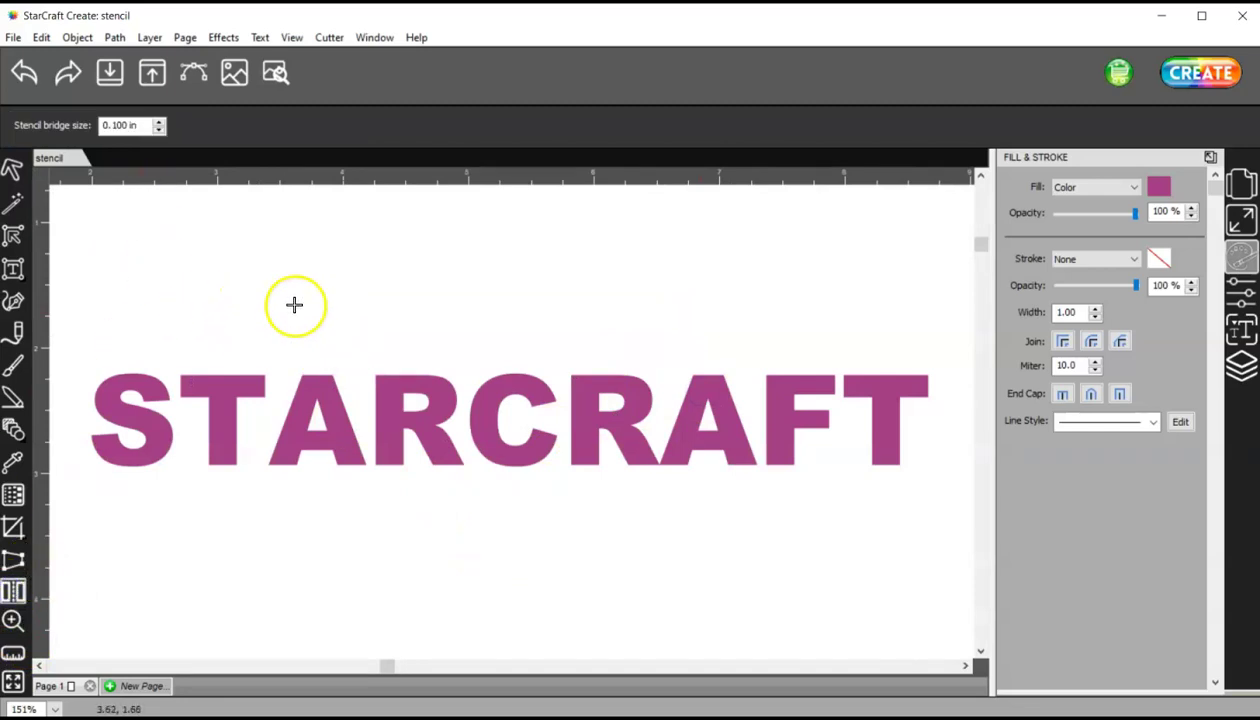
left_click_drag(247, 313, 247, 396)
double_click(123, 128)
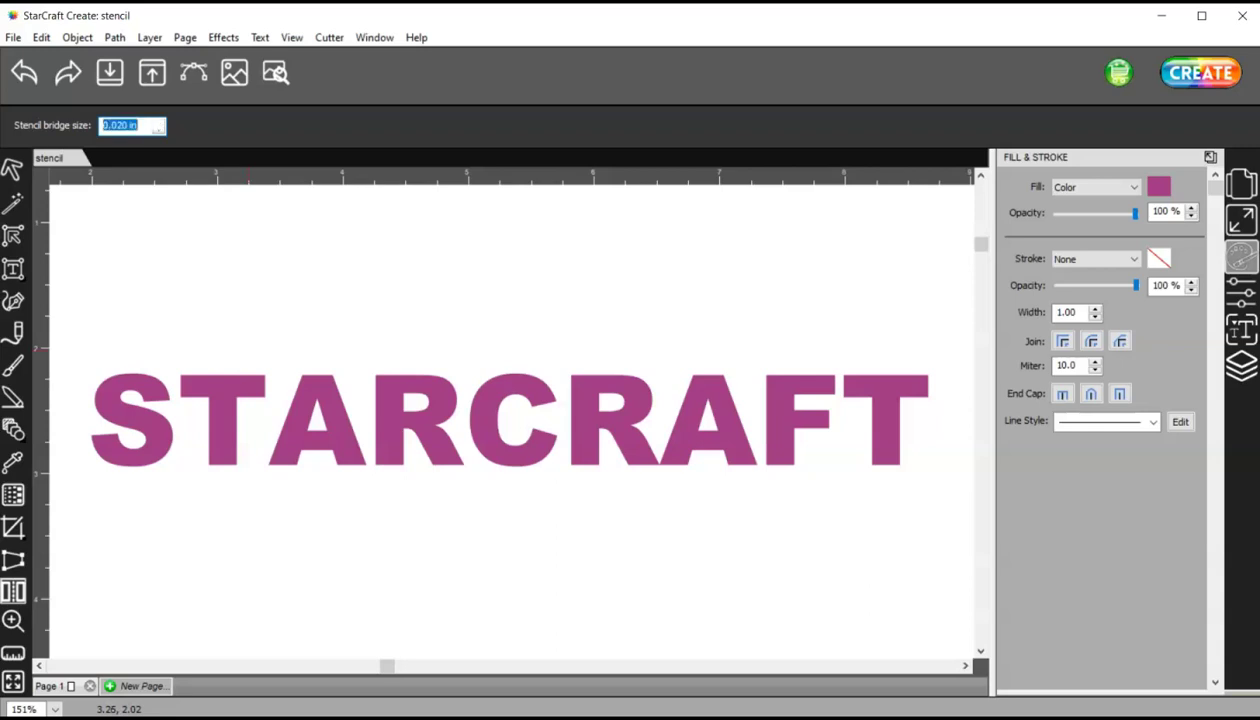
Step: Try stencil bridges through the top, both legs and the crossbar of the first A, and undo them
left_click(13, 620)
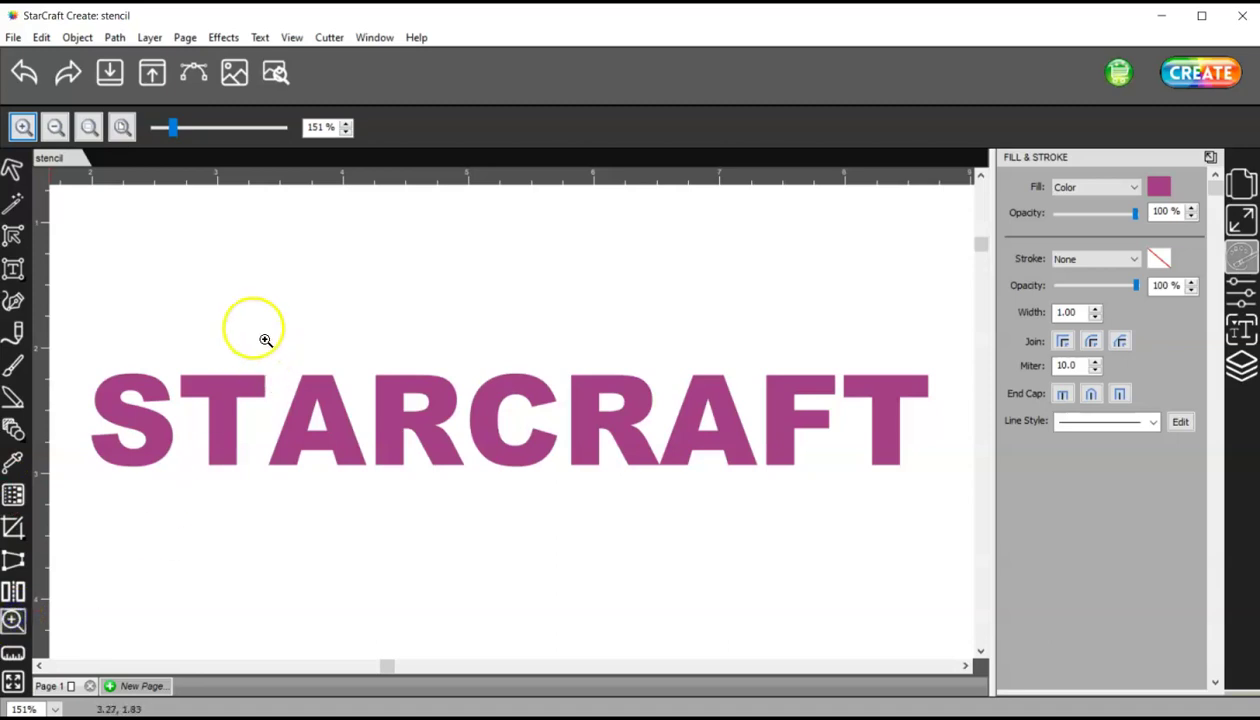
left_click_drag(256, 332, 470, 486)
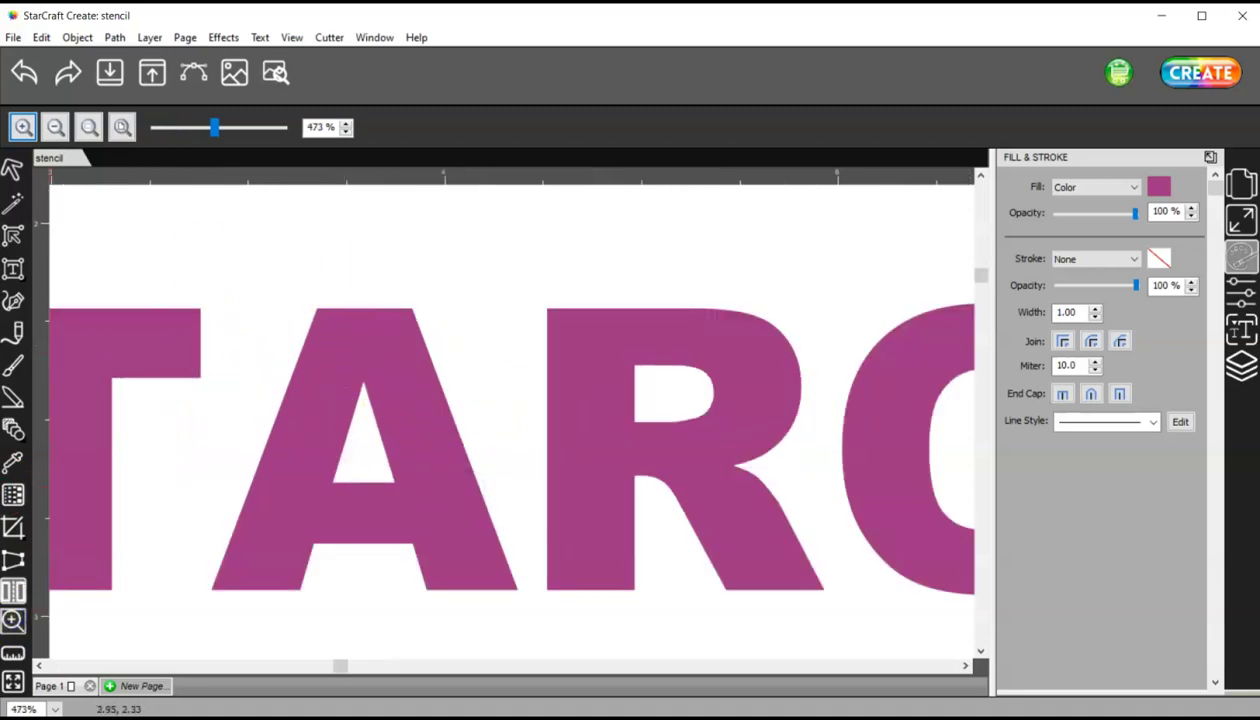
left_click(13, 591)
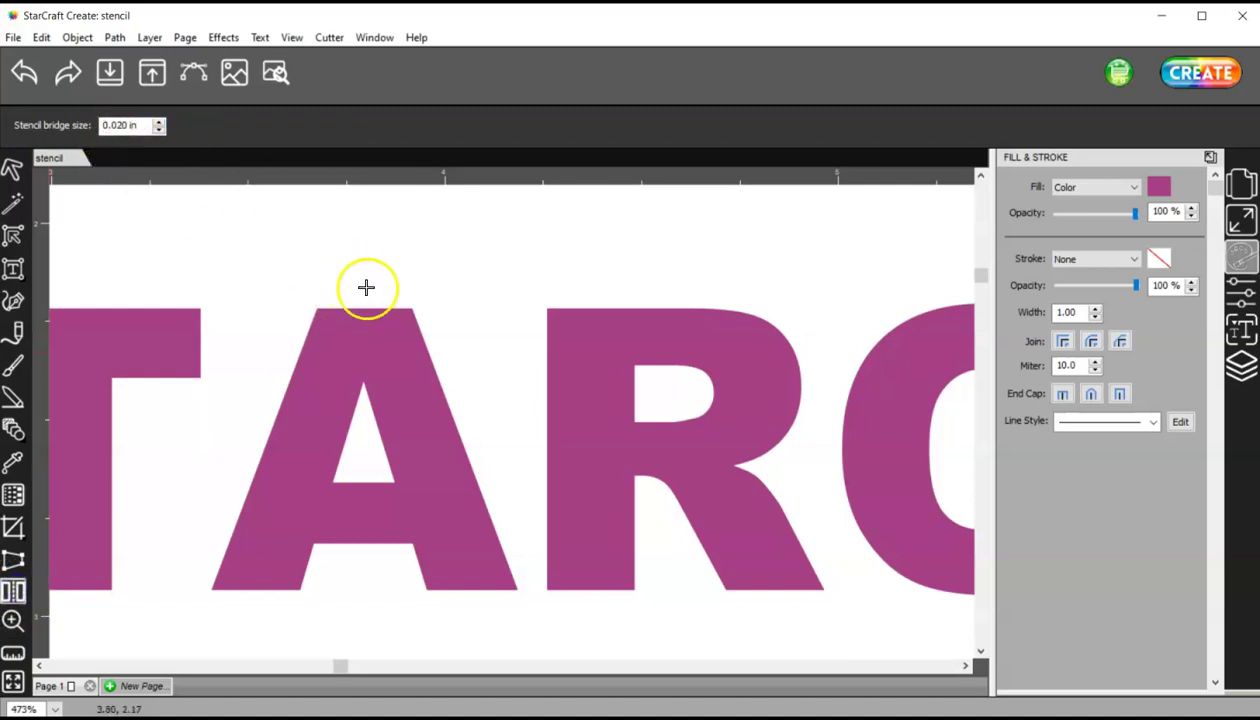
left_click_drag(361, 286, 359, 474)
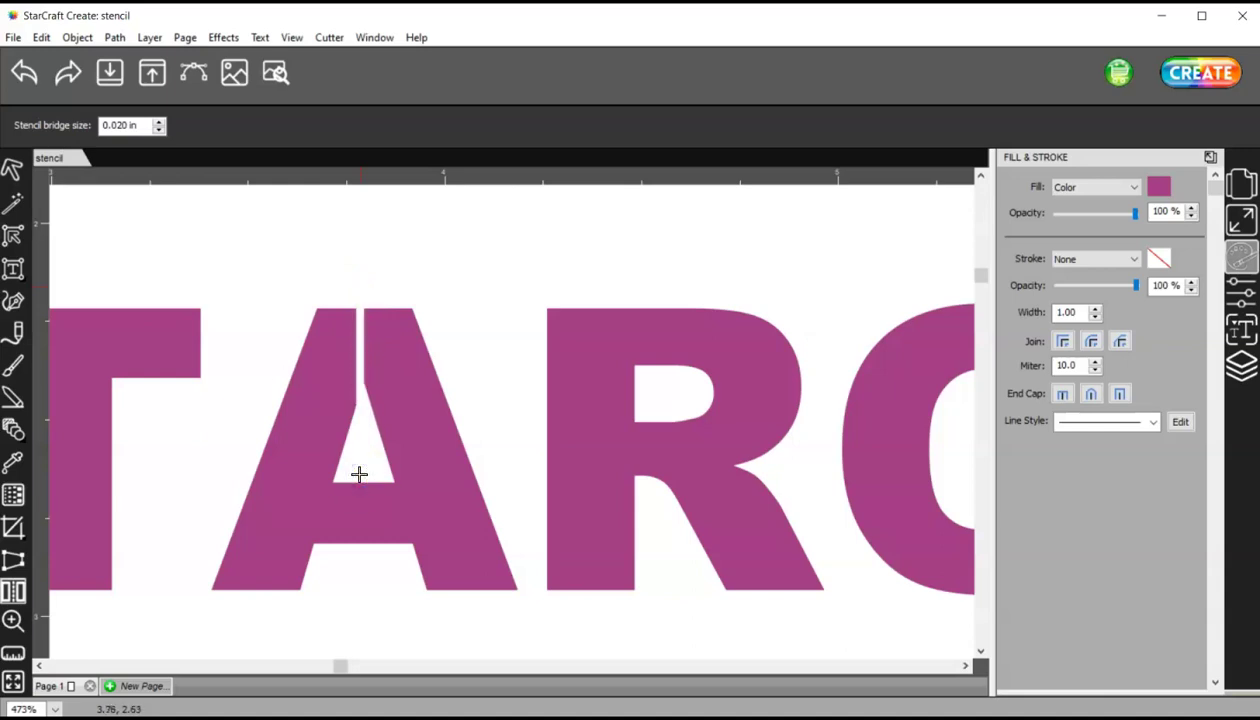
left_click_drag(242, 411, 340, 456)
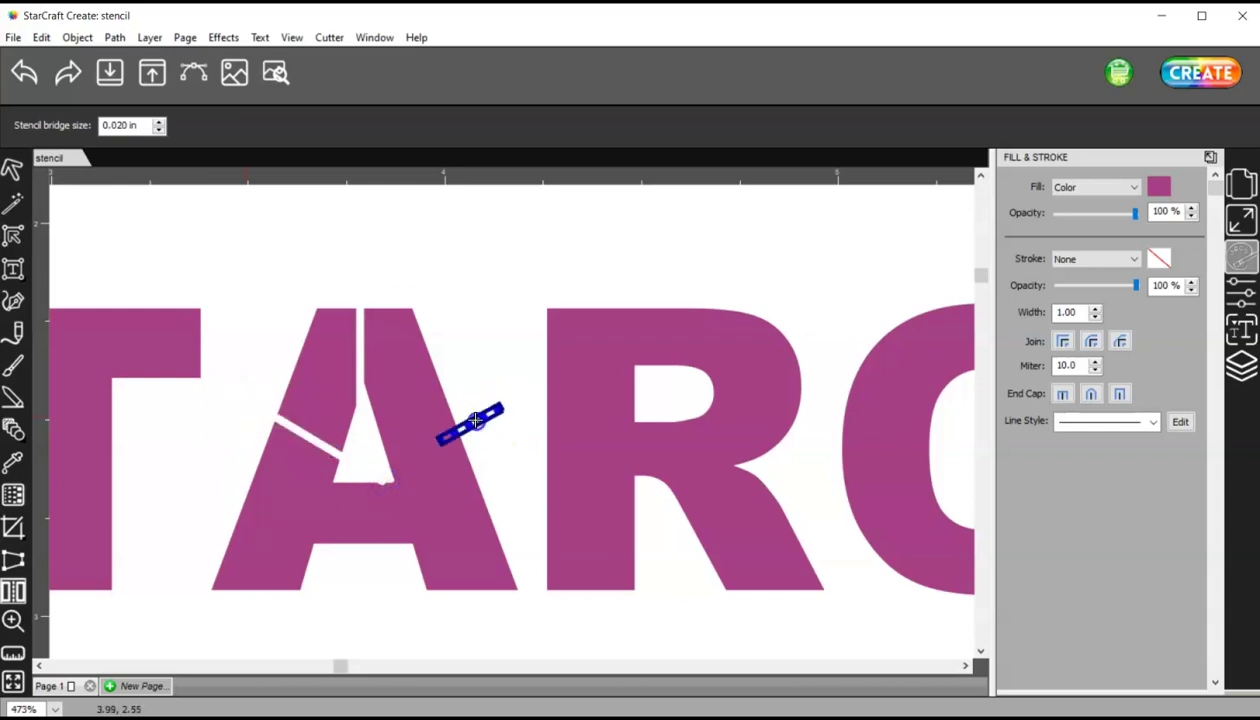
left_click_drag(492, 414, 363, 458)
left_click_drag(385, 575, 368, 479)
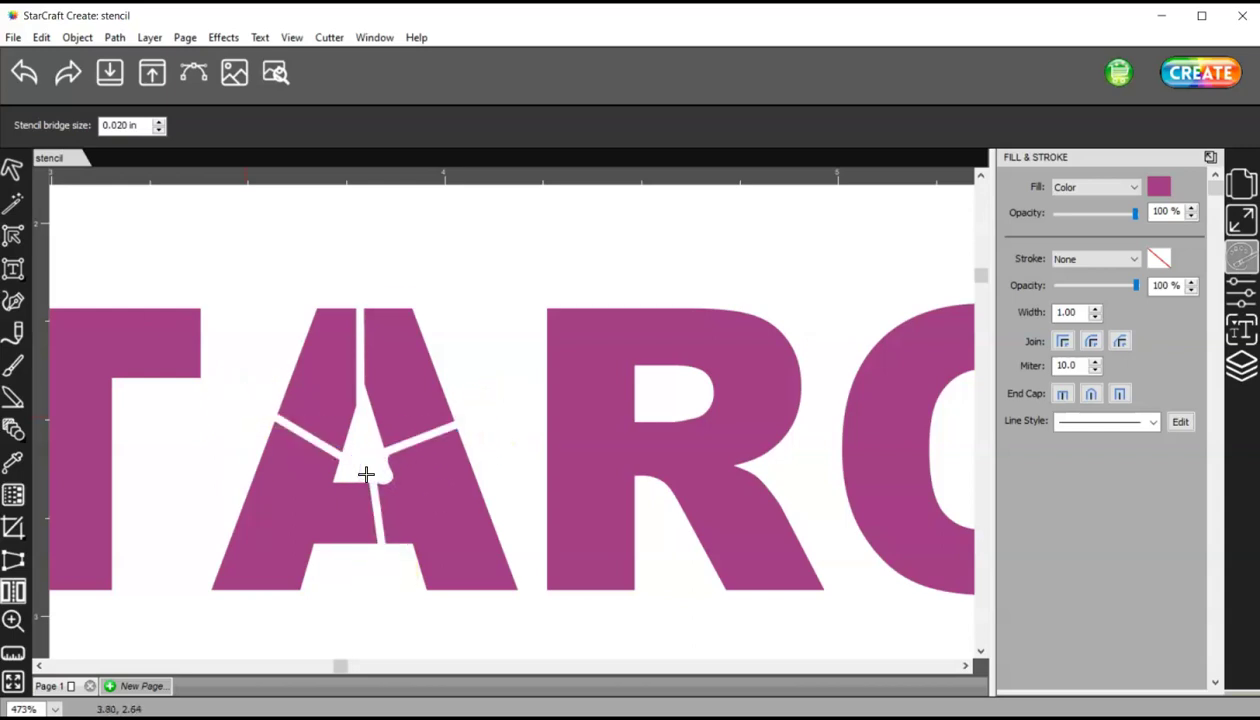
left_click(354, 453)
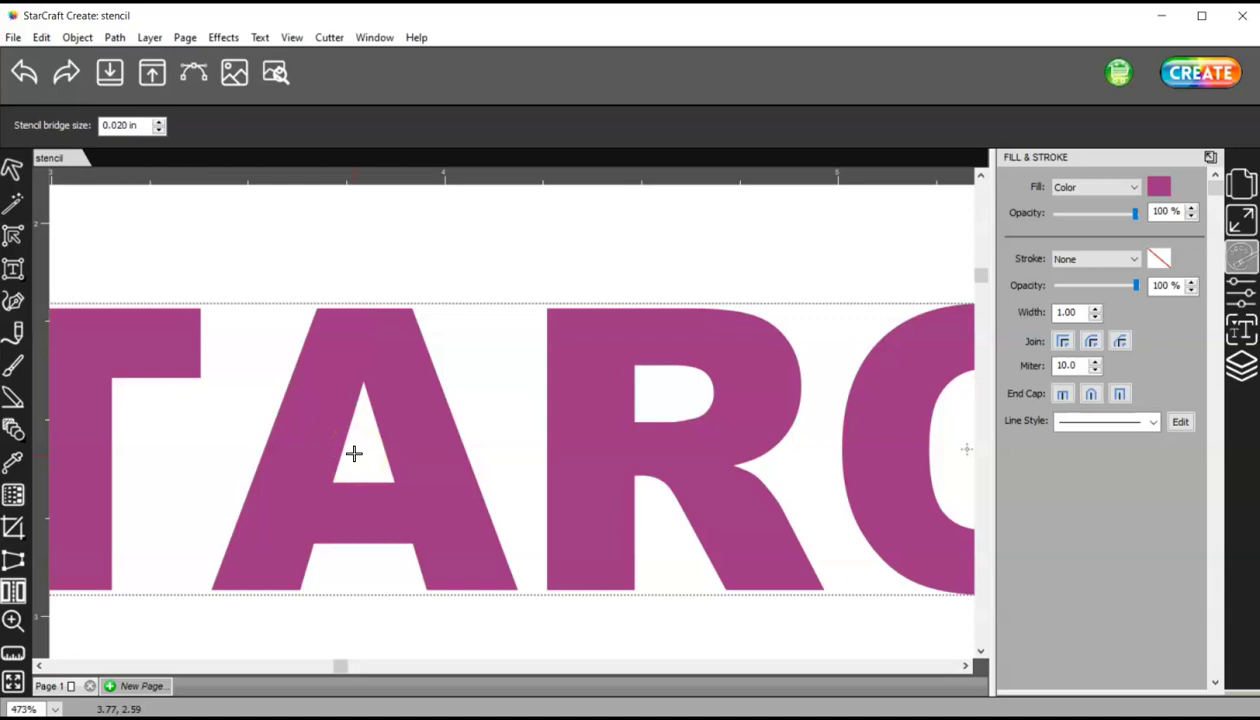
Step: Cut 0.020 in stencil bridges through the first A's crossbar, below the enclosed opening of both Rs, and through the second A's right leg
left_click_drag(359, 573, 361, 457)
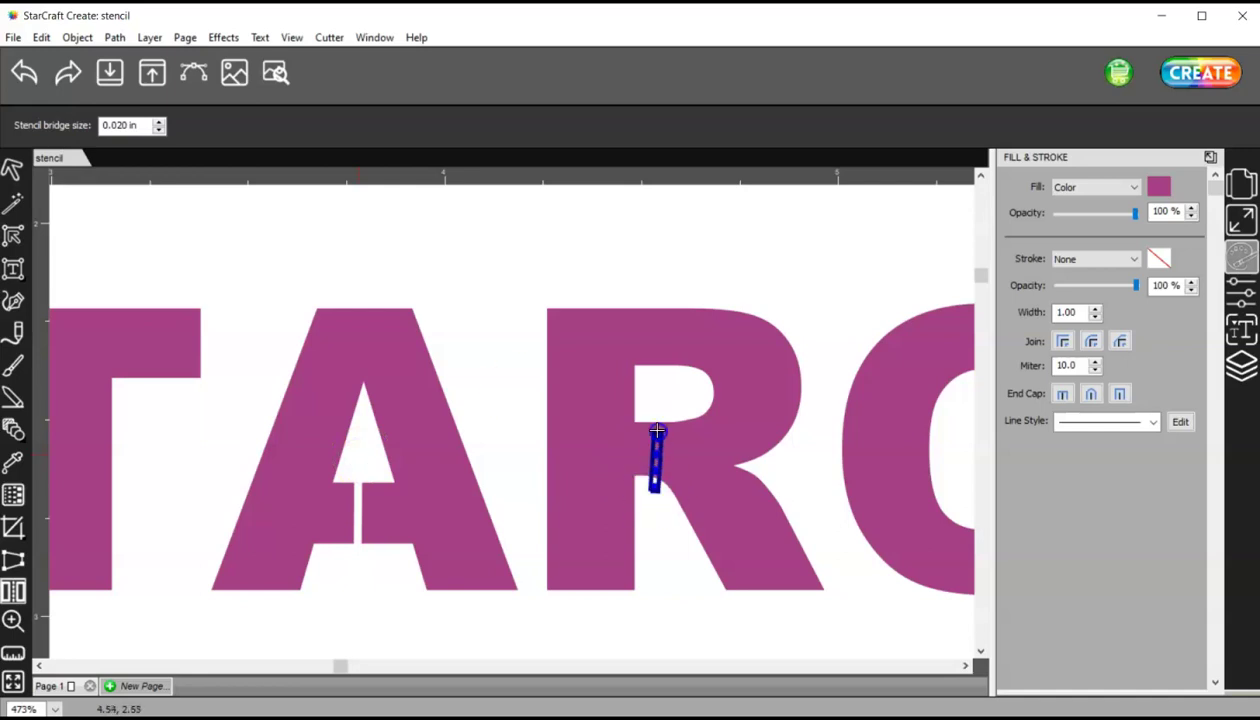
left_click_drag(654, 407, 655, 407)
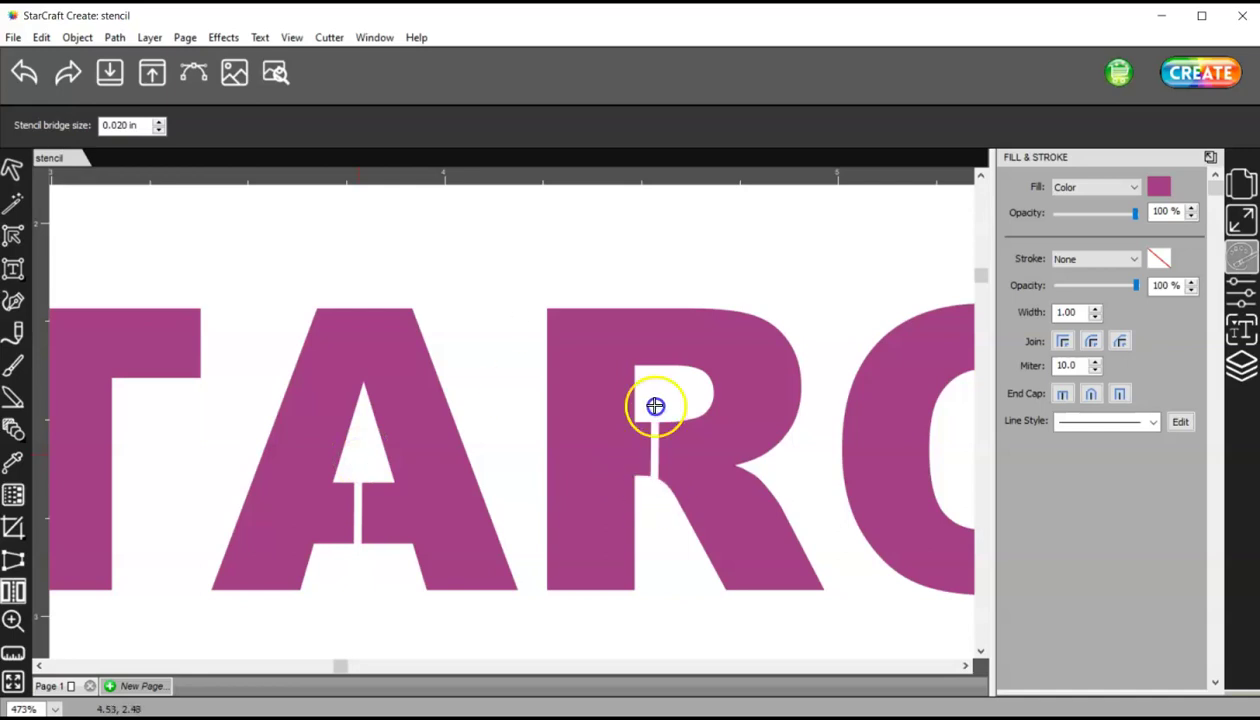
left_click_drag(340, 665, 528, 663)
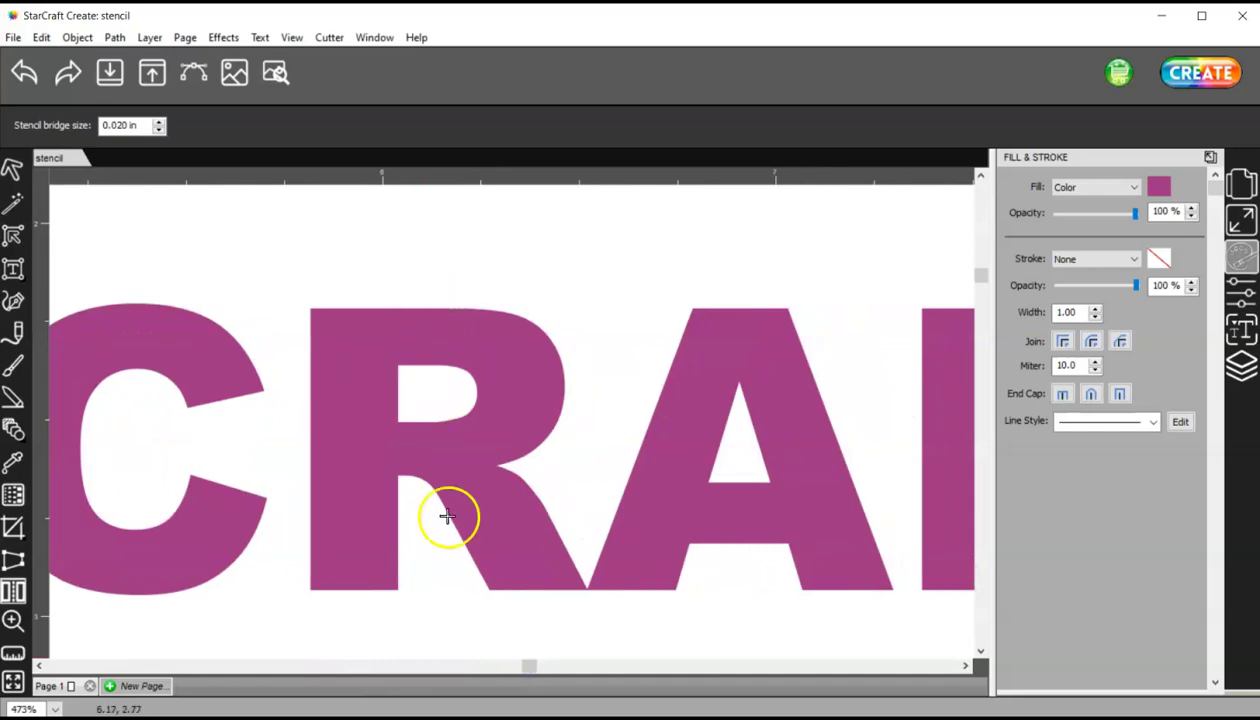
left_click_drag(412, 503, 410, 404)
left_click_drag(856, 405, 737, 456)
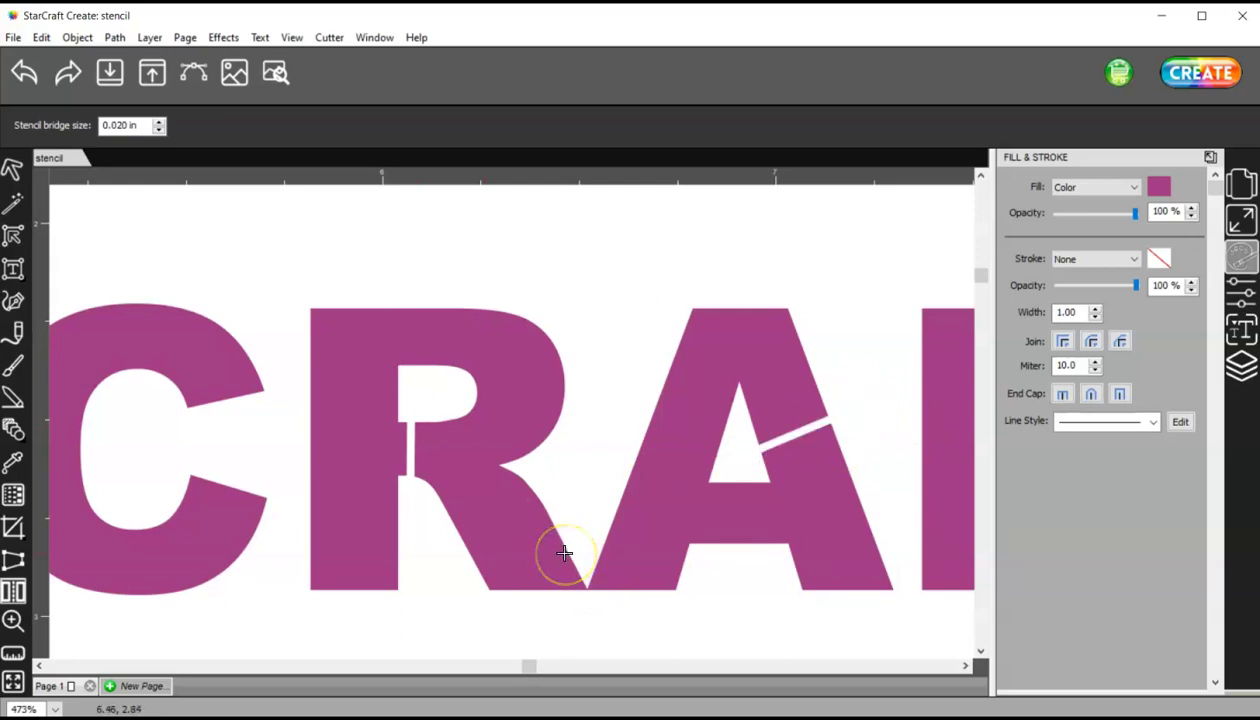
Step: Move the bridged STARCRAFT text onto the beige rectangle, directly below the unbridged STARCRAFT text
key("ctrl+0")
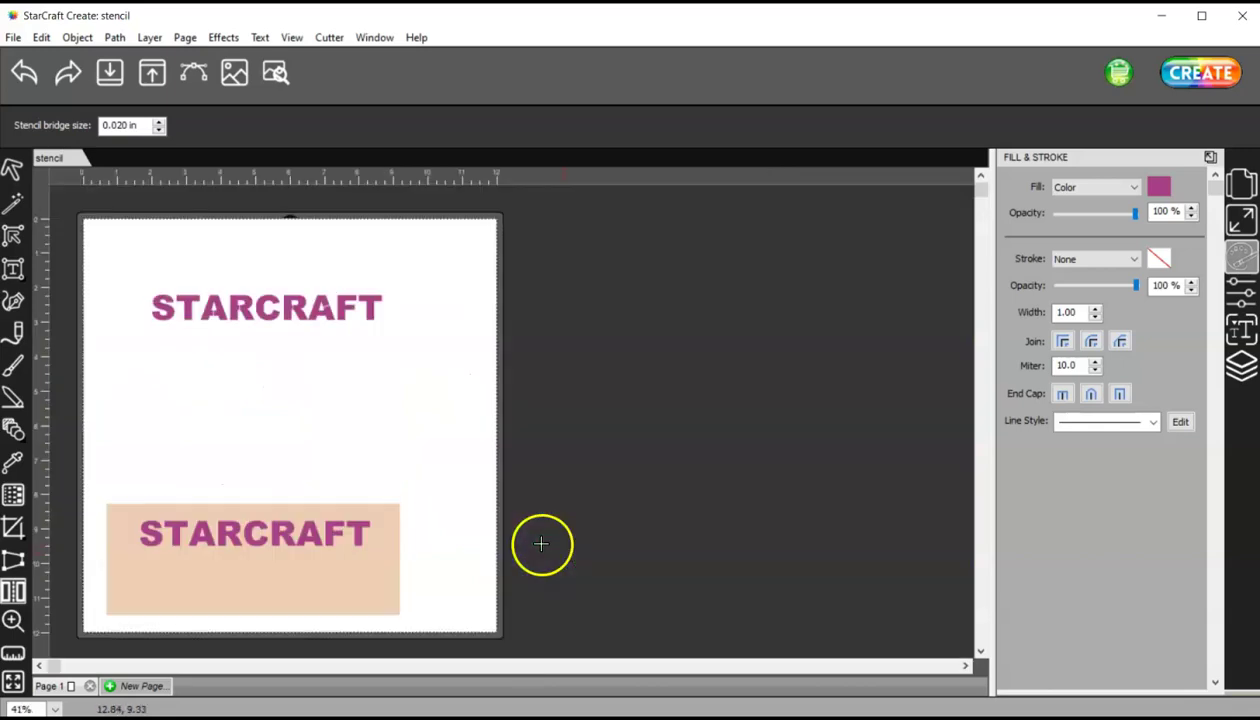
left_click(10, 172)
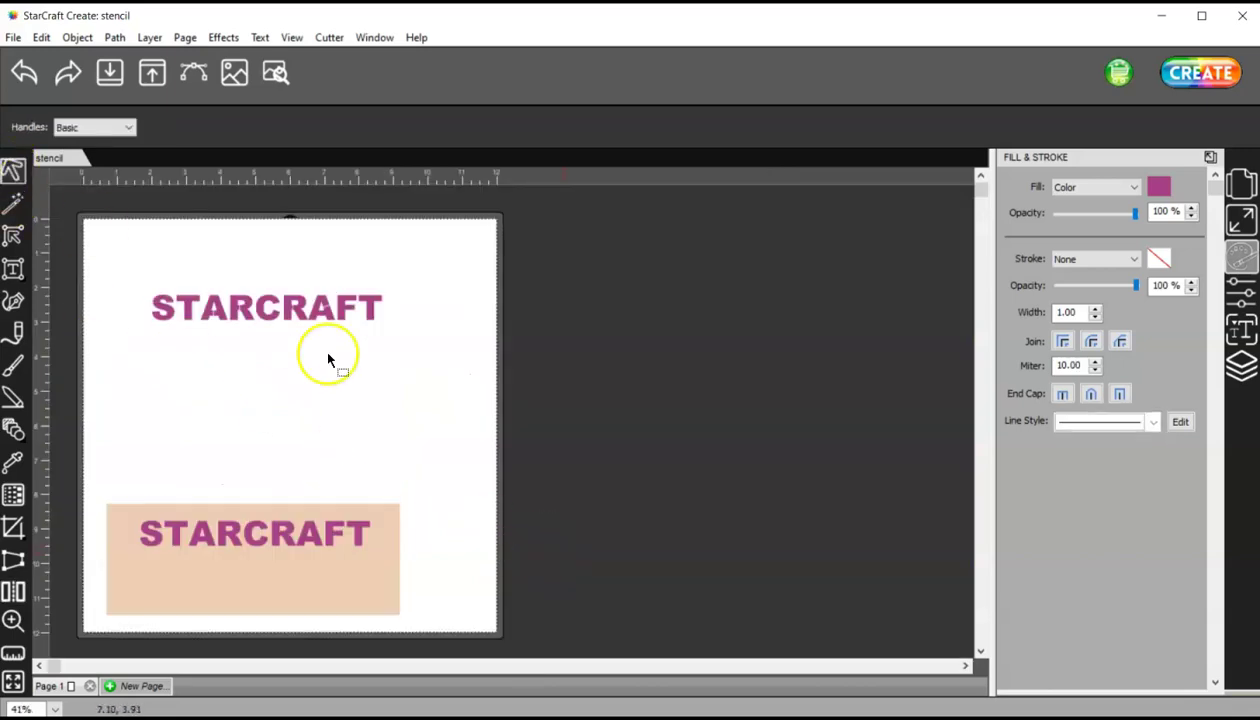
left_click(271, 314)
left_click_drag(271, 314, 255, 588)
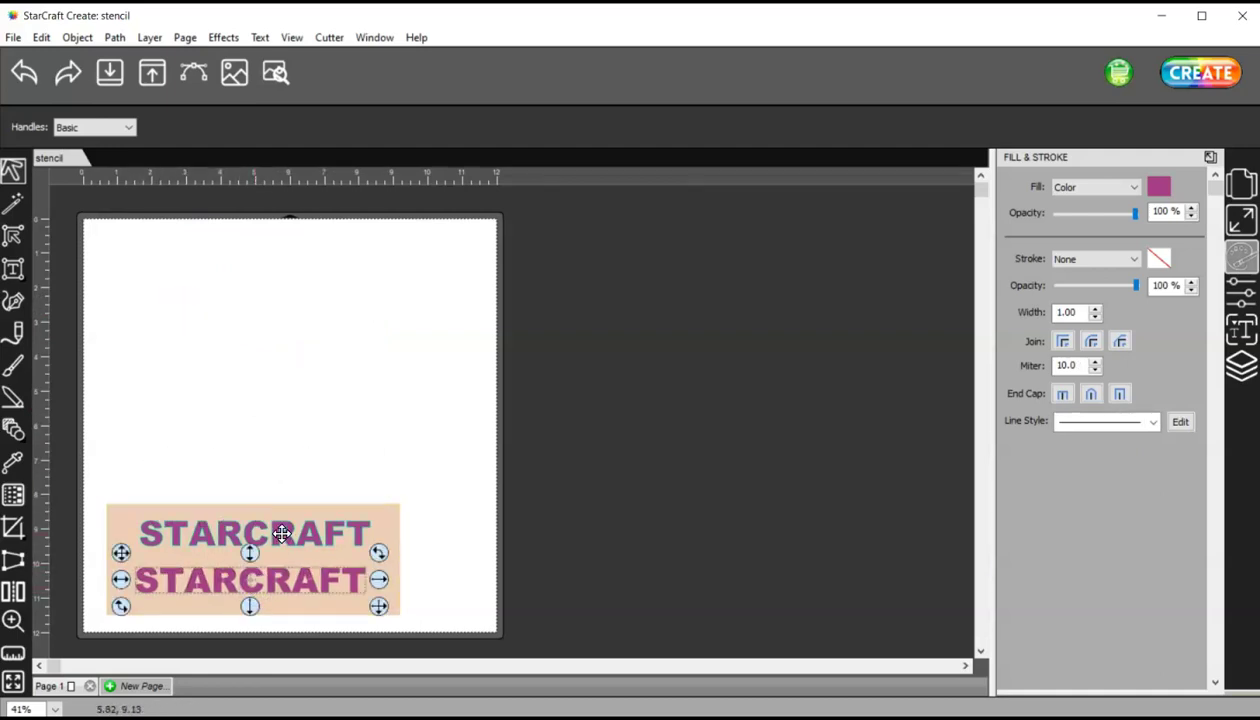
Step: Merge the beige rectangle with both STARCRAFT texts and move the merged stencil up to the middle of the page
left_click_drag(88, 462, 446, 651)
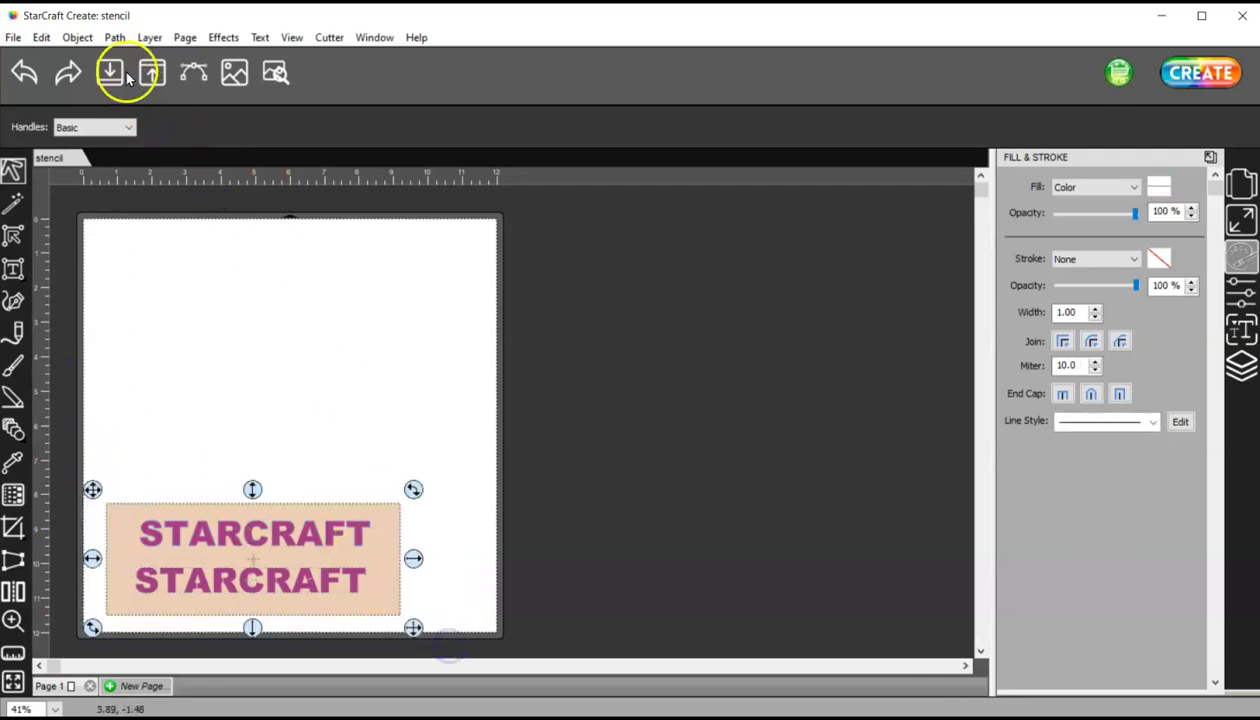
left_click(77, 38)
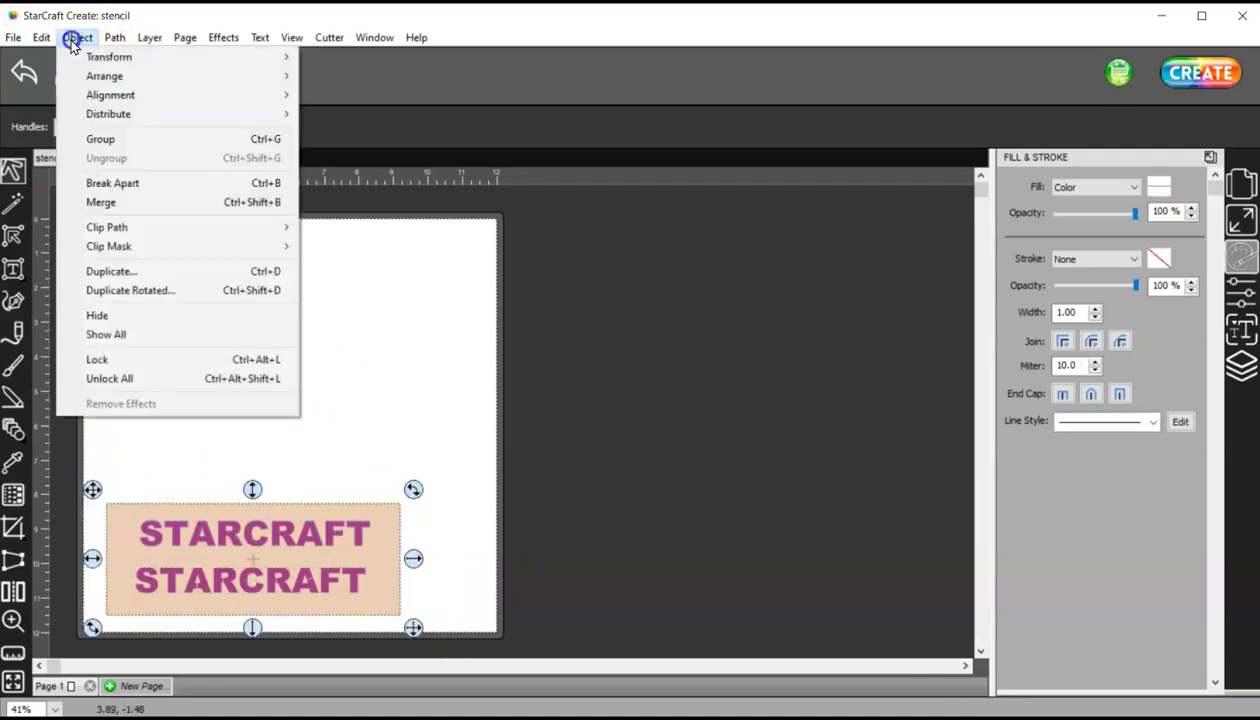
left_click(120, 201)
left_click_drag(238, 503, 277, 347)
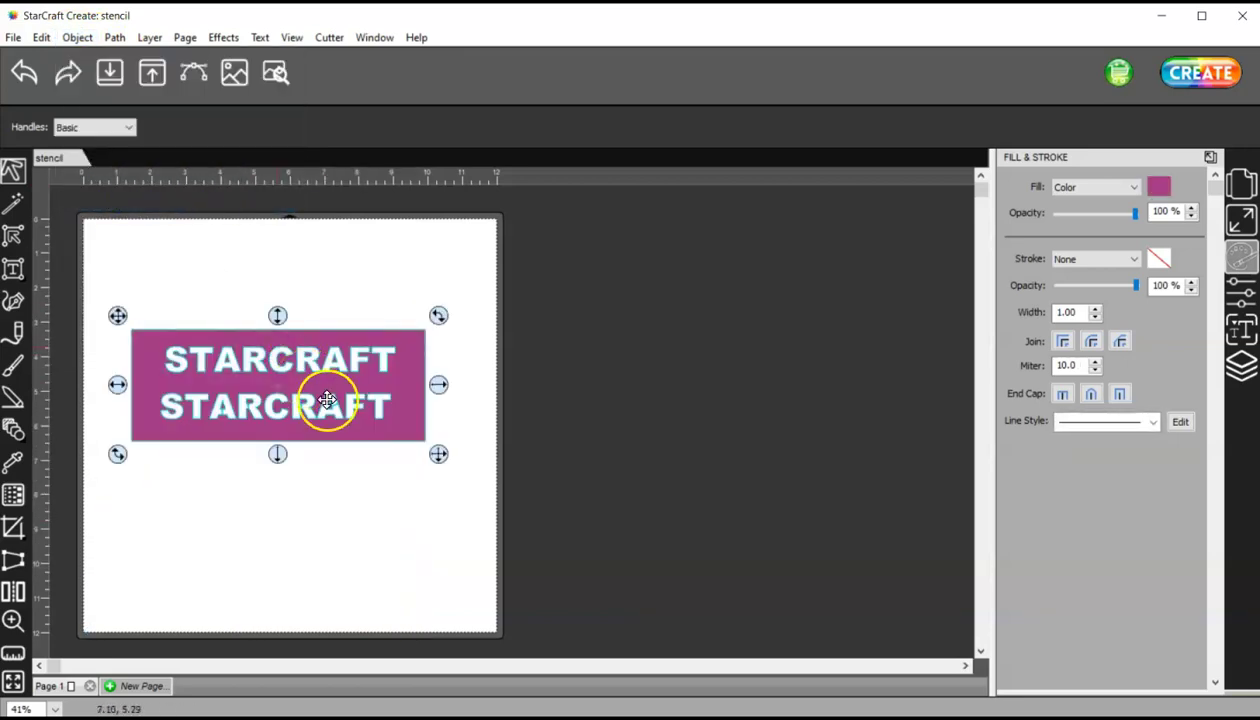
Step: Move the merged stencil down about 1 in and examine the bridges in the lower STARCRAFT text up close
scroll(252, 371, "up", 4, "ctrl")
scroll(468, 300, "up", 3, "ctrl")
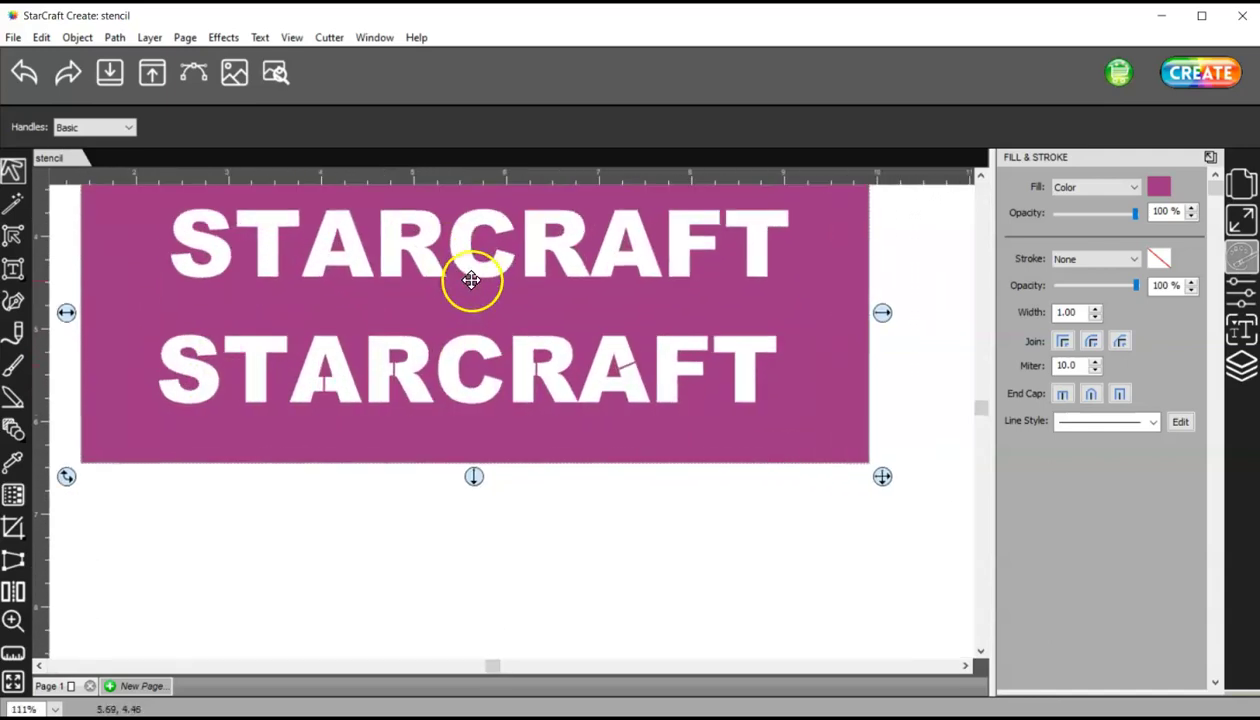
left_click_drag(715, 441, 725, 551)
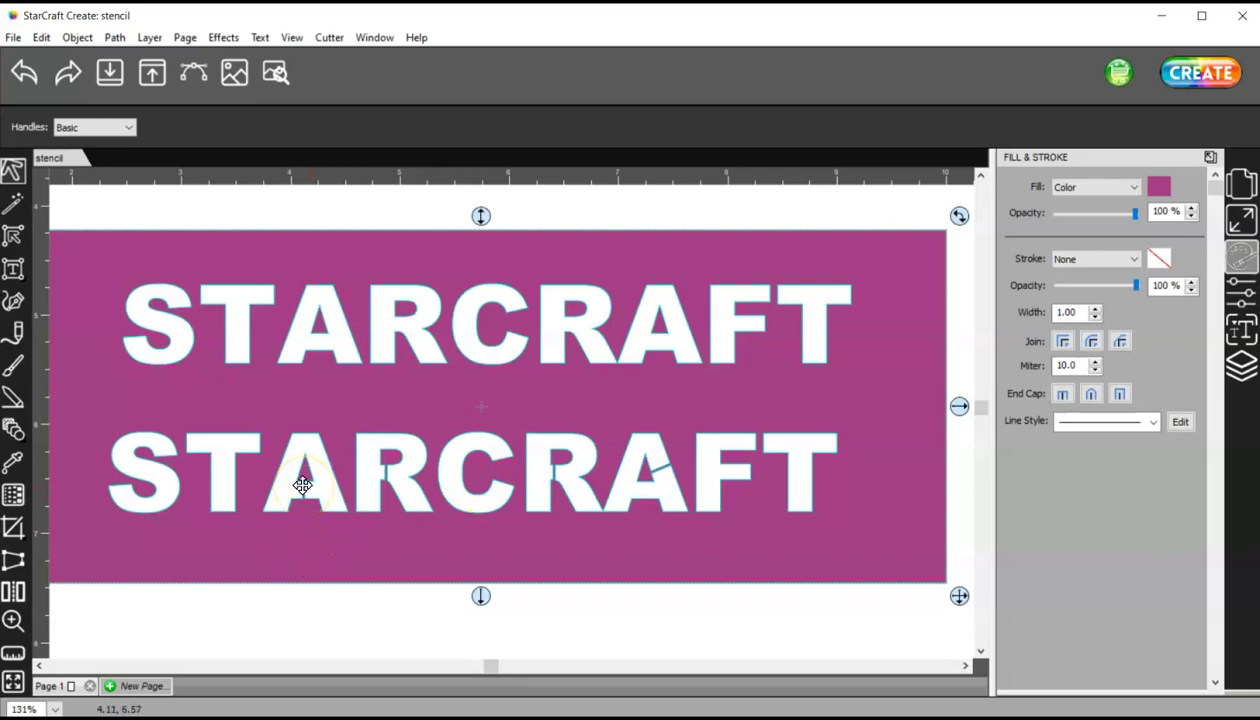
scroll(360, 560, "up", 2, "ctrl")
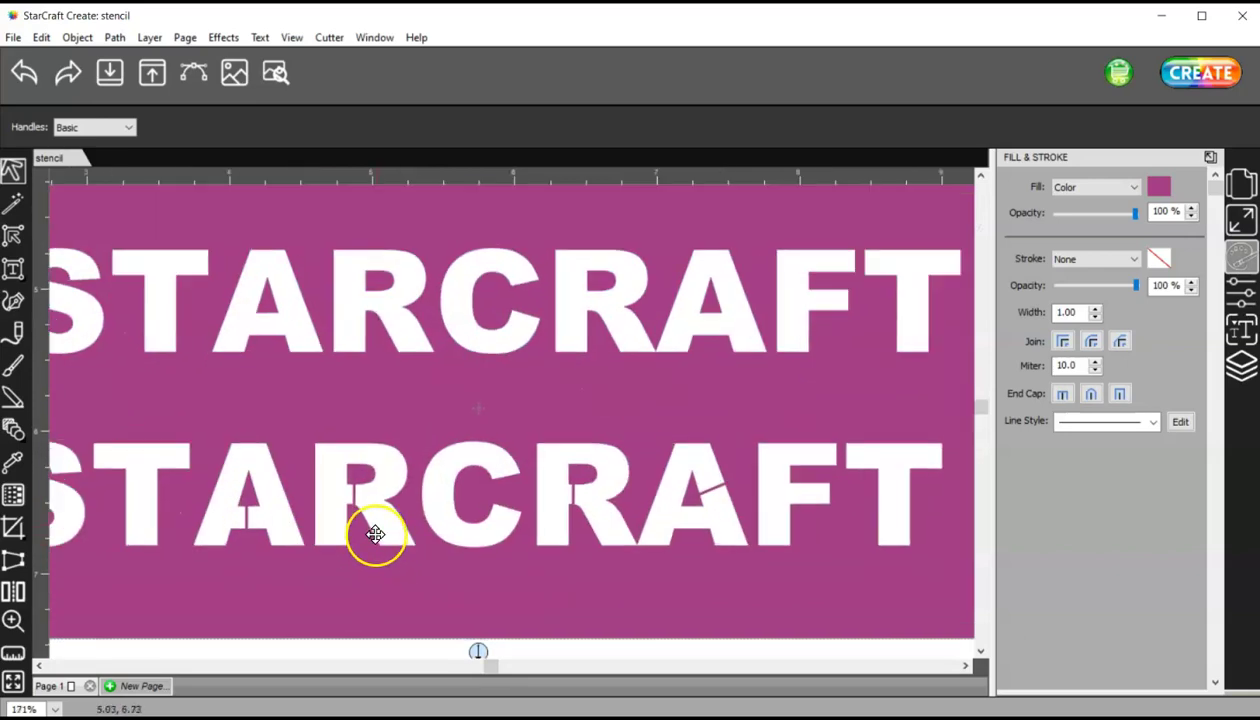
key("alt")
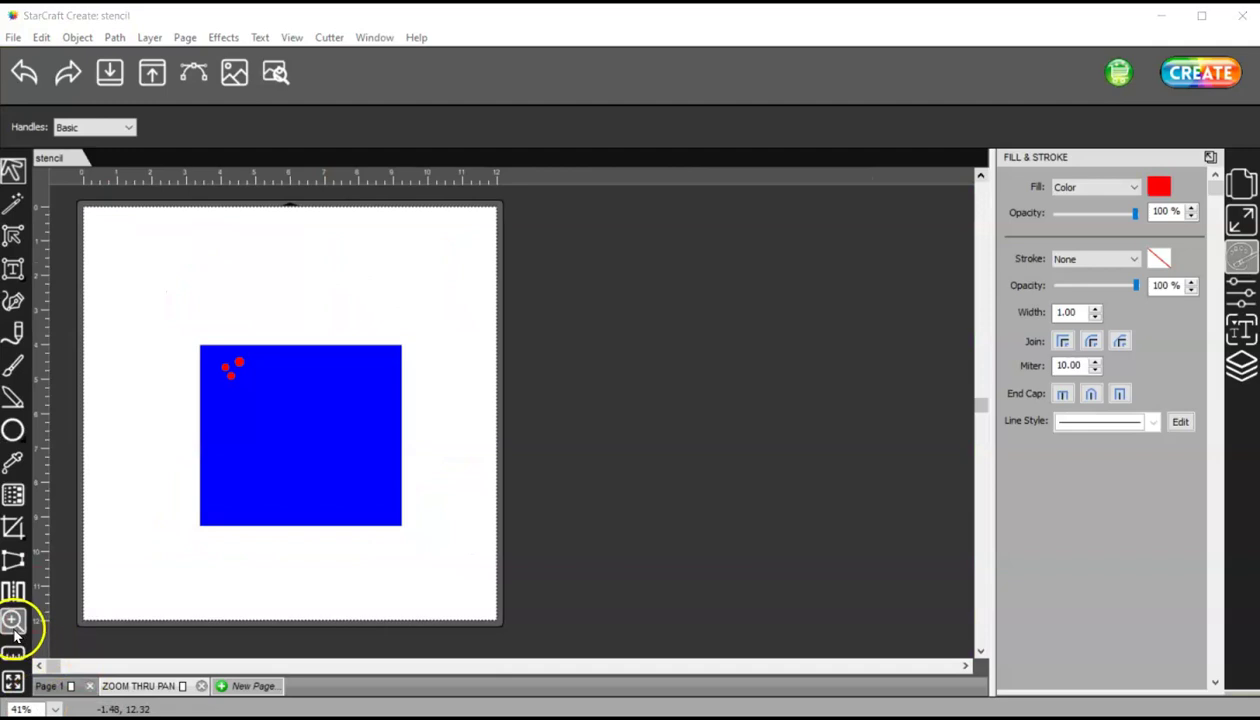
Step: Use the Zoom tool to enlarge the three small red circles on the blue rectangle
left_click(12, 622)
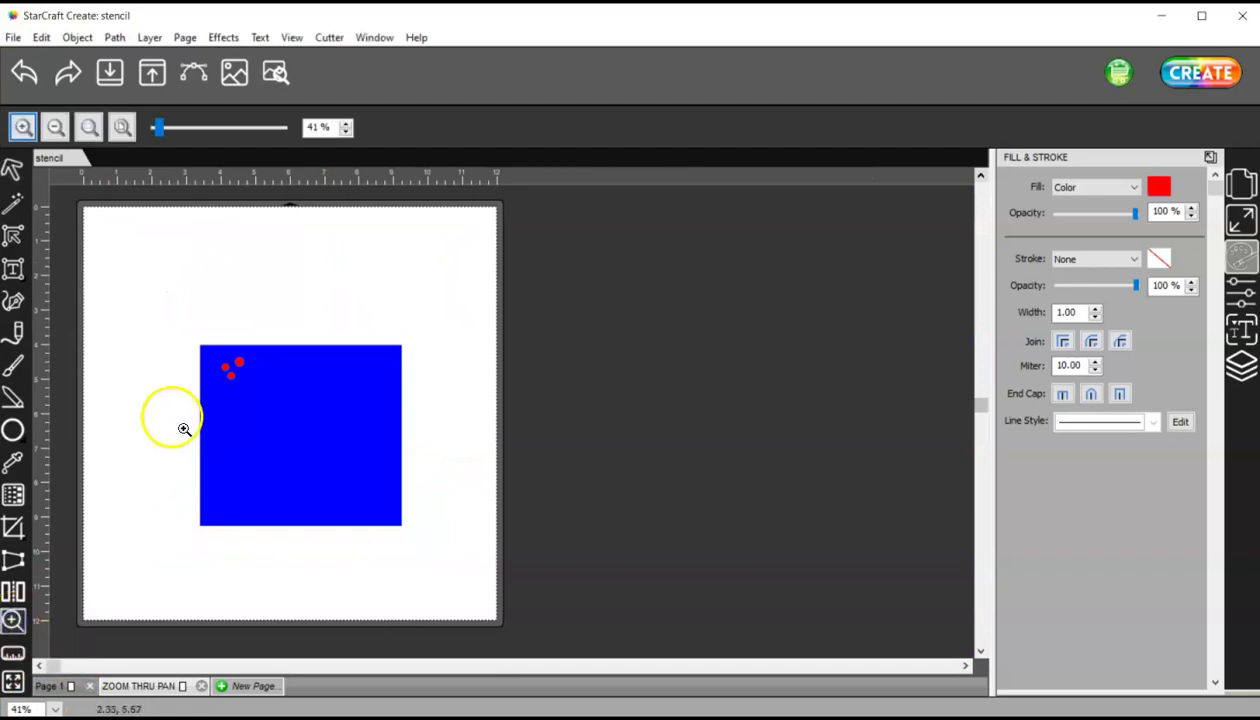
left_click_drag(168, 302, 289, 434)
left_click_drag(428, 276, 686, 624)
left_click_drag(400, 297, 604, 524)
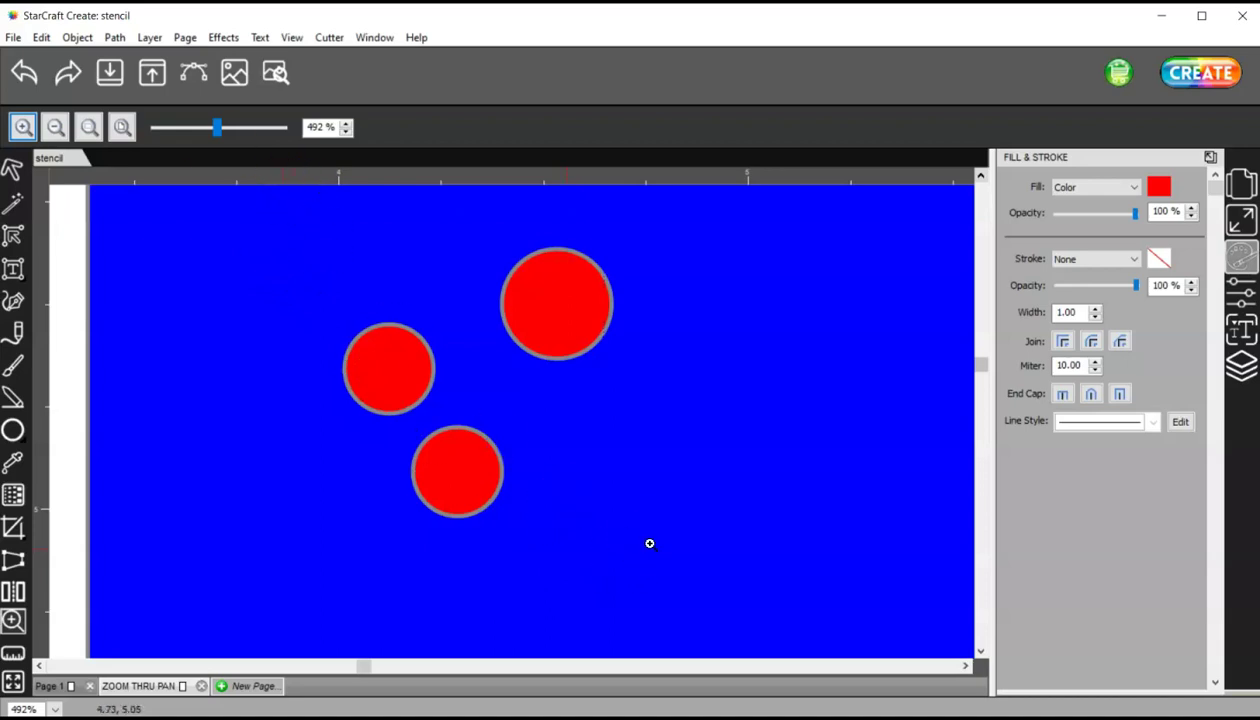
left_click(649, 543)
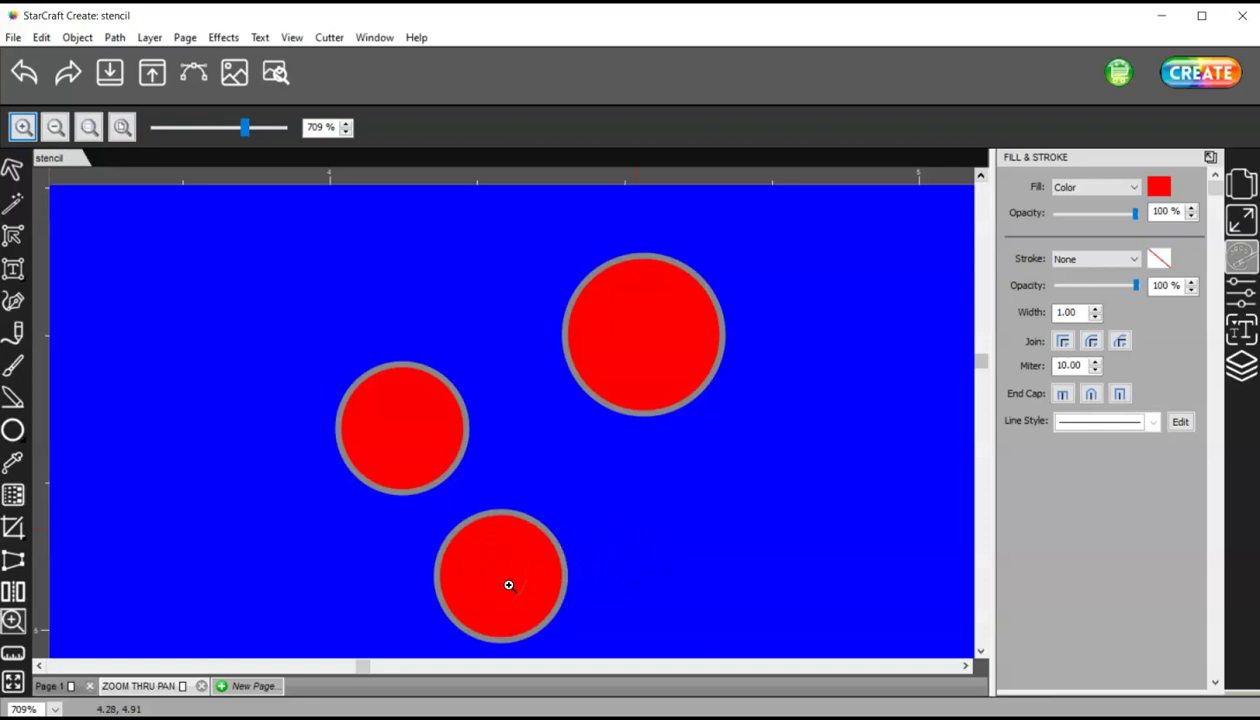
Step: Fit the whole page in view and try the zoom in, zoom out and zoom to selection options
left_click(122, 127)
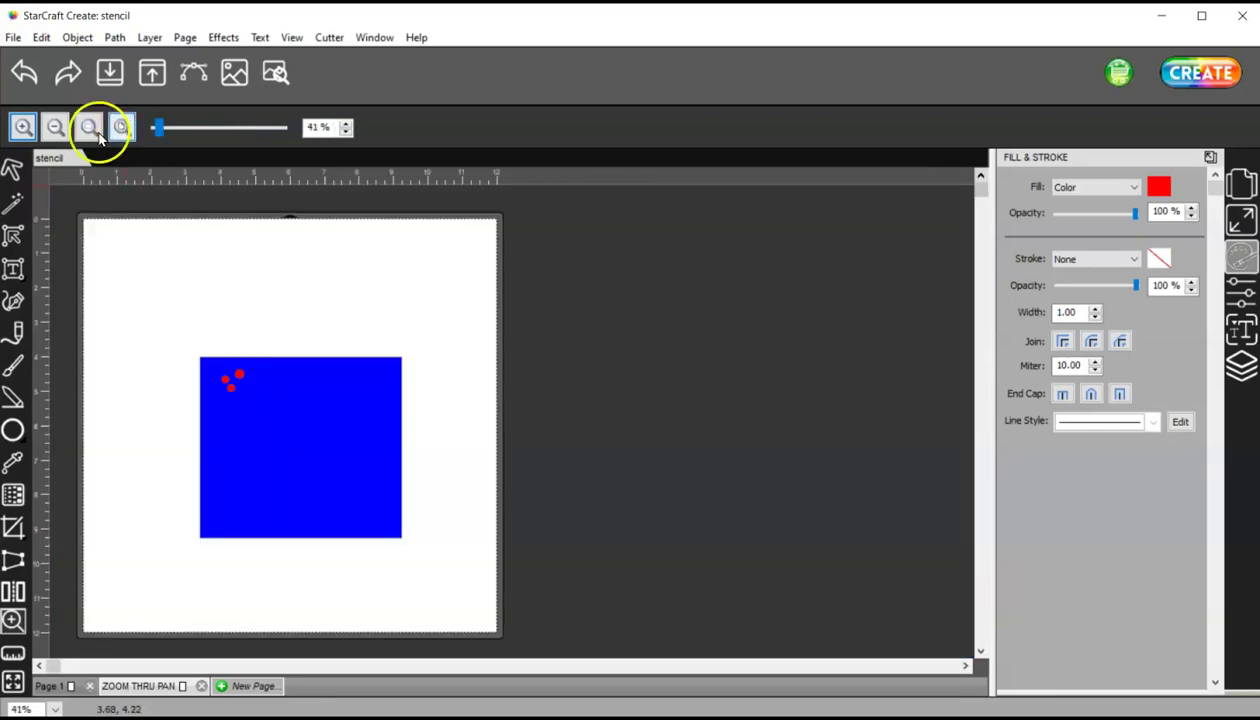
left_click(22, 127)
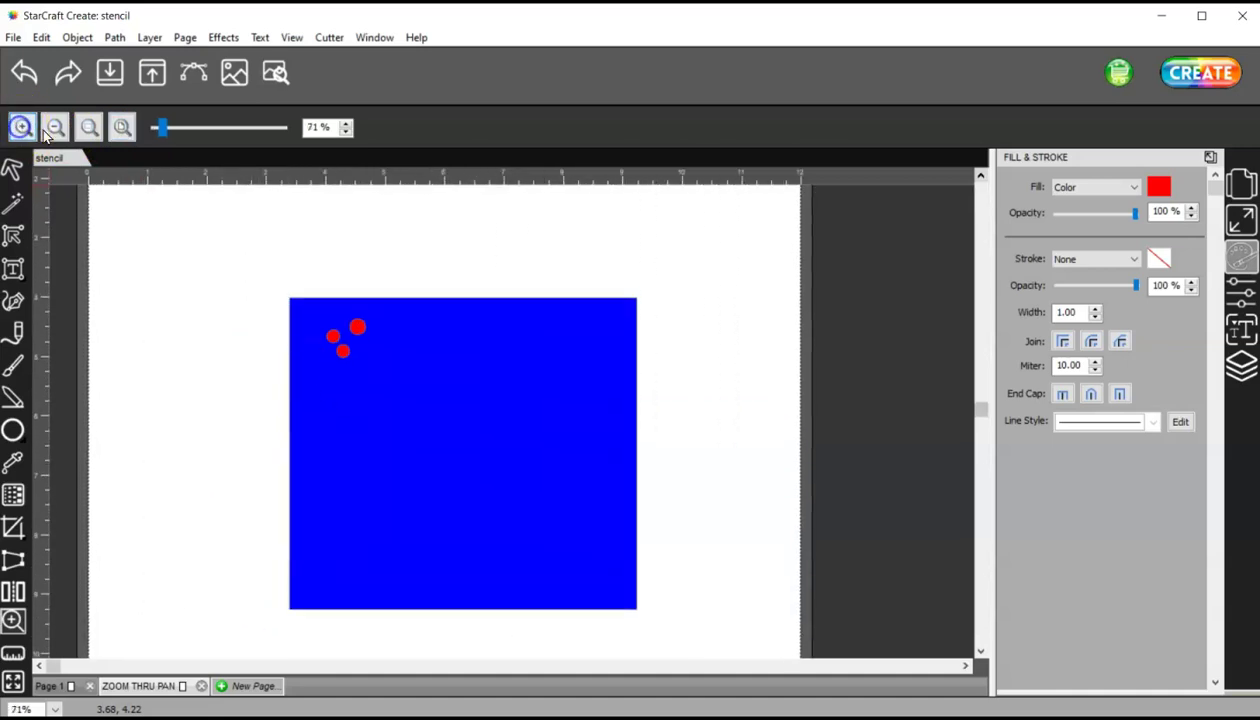
left_click(54, 128)
left_click(54, 128)
left_click(88, 127)
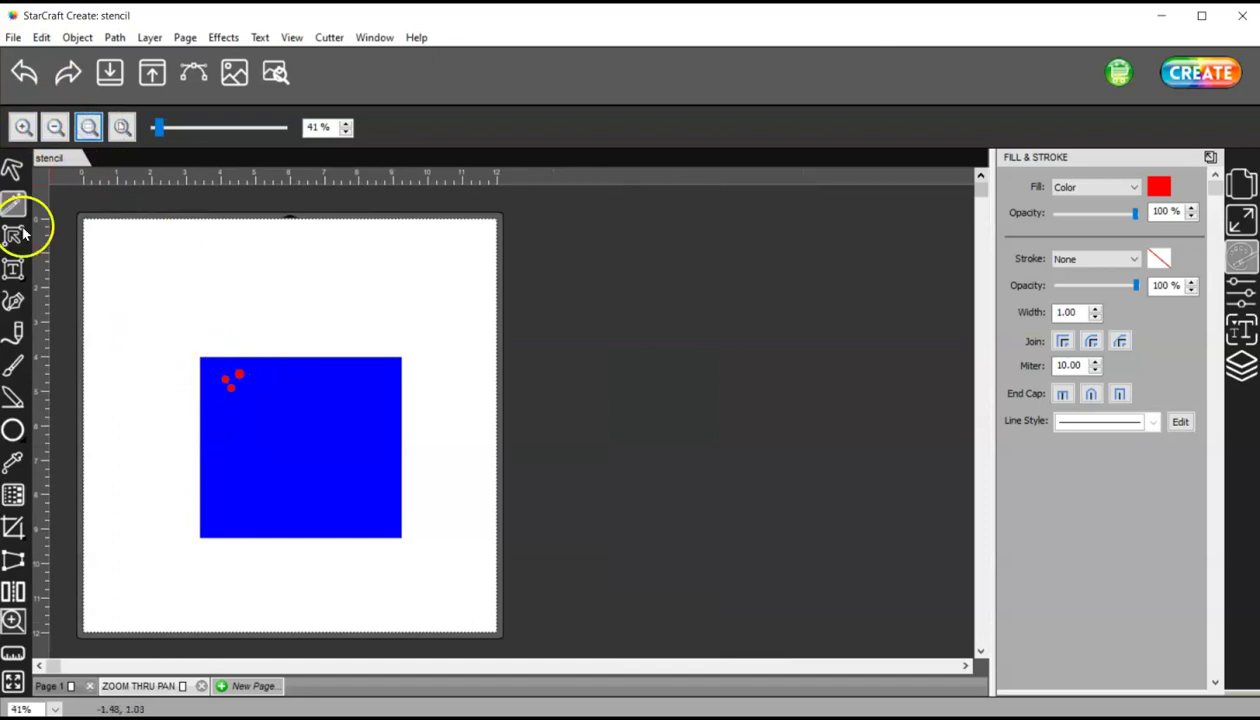
Step: Select all three red circles on the blue rectangle and zoom to the selection
left_click(12, 172)
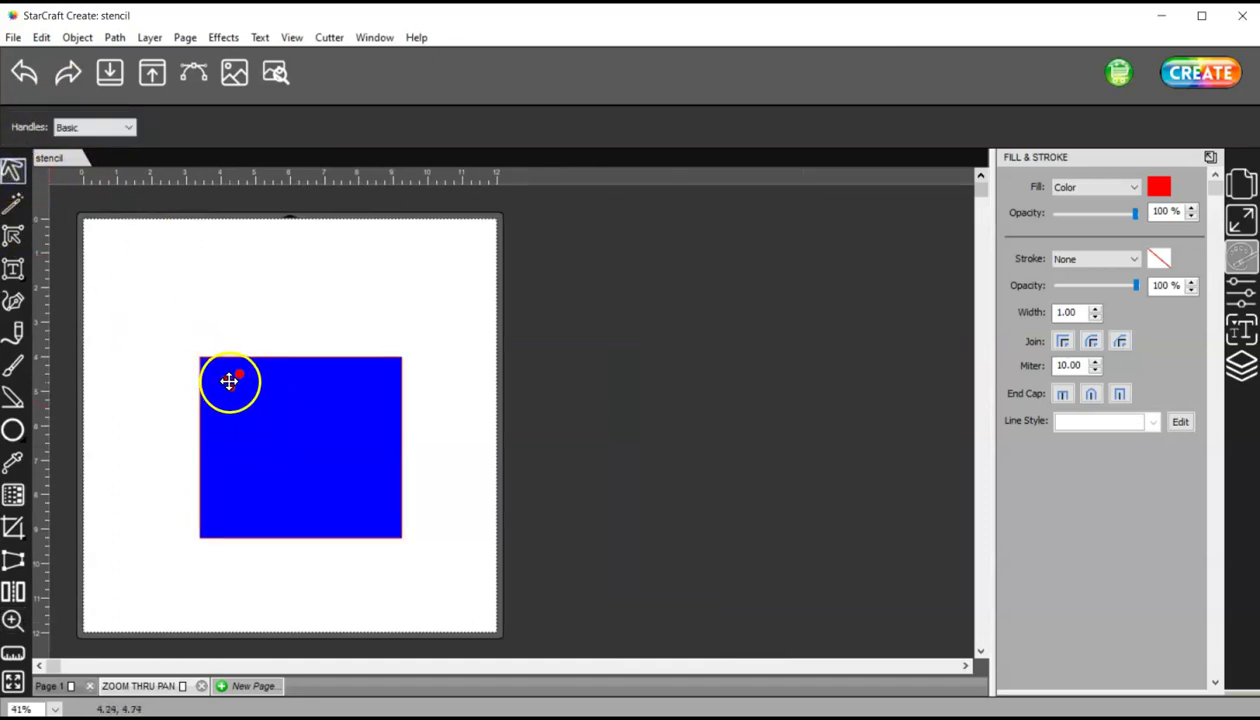
left_click(229, 378)
left_click(217, 309)
left_click_drag(152, 242, 281, 408)
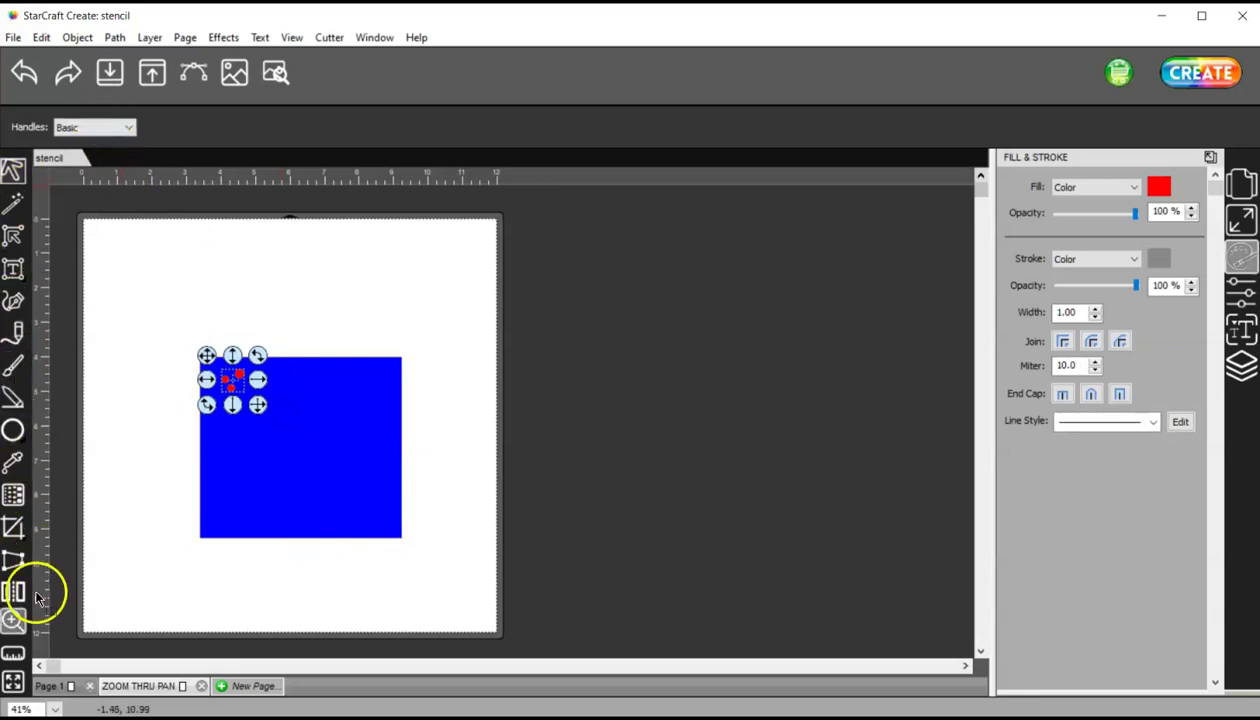
left_click(12, 621)
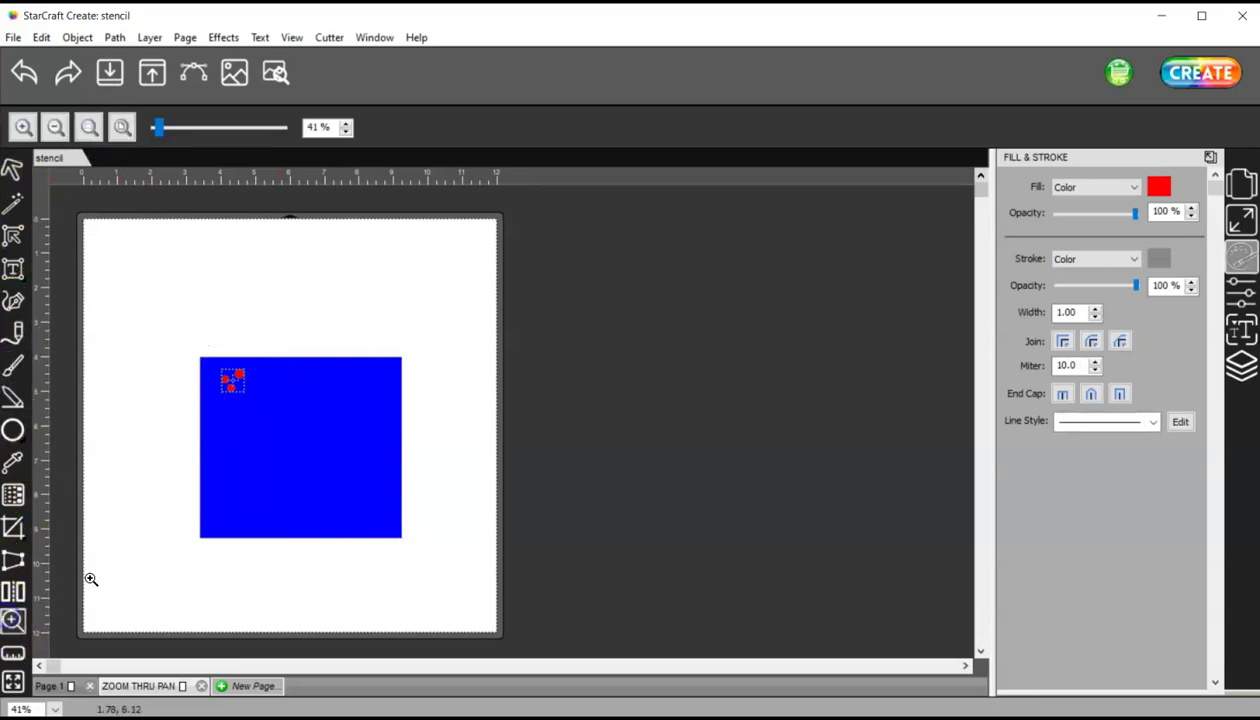
left_click(89, 127)
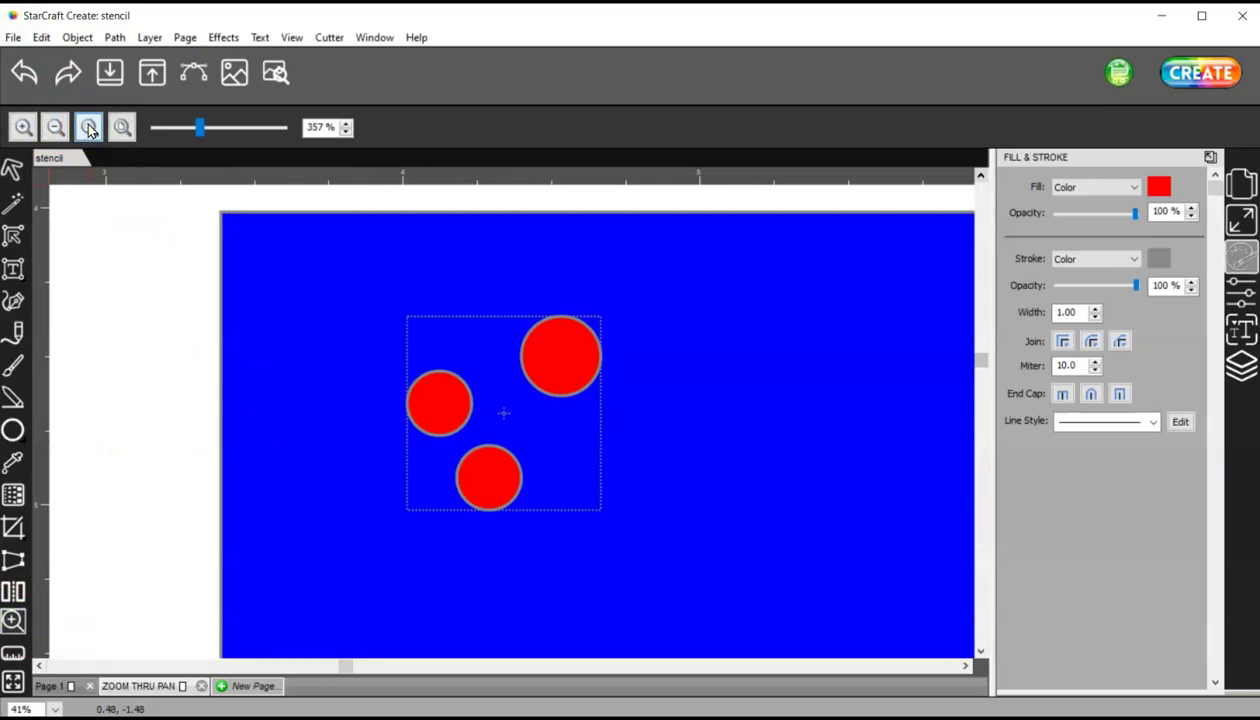
Step: Fit the whole page in view and set the zoom level to 50%
left_click(122, 127)
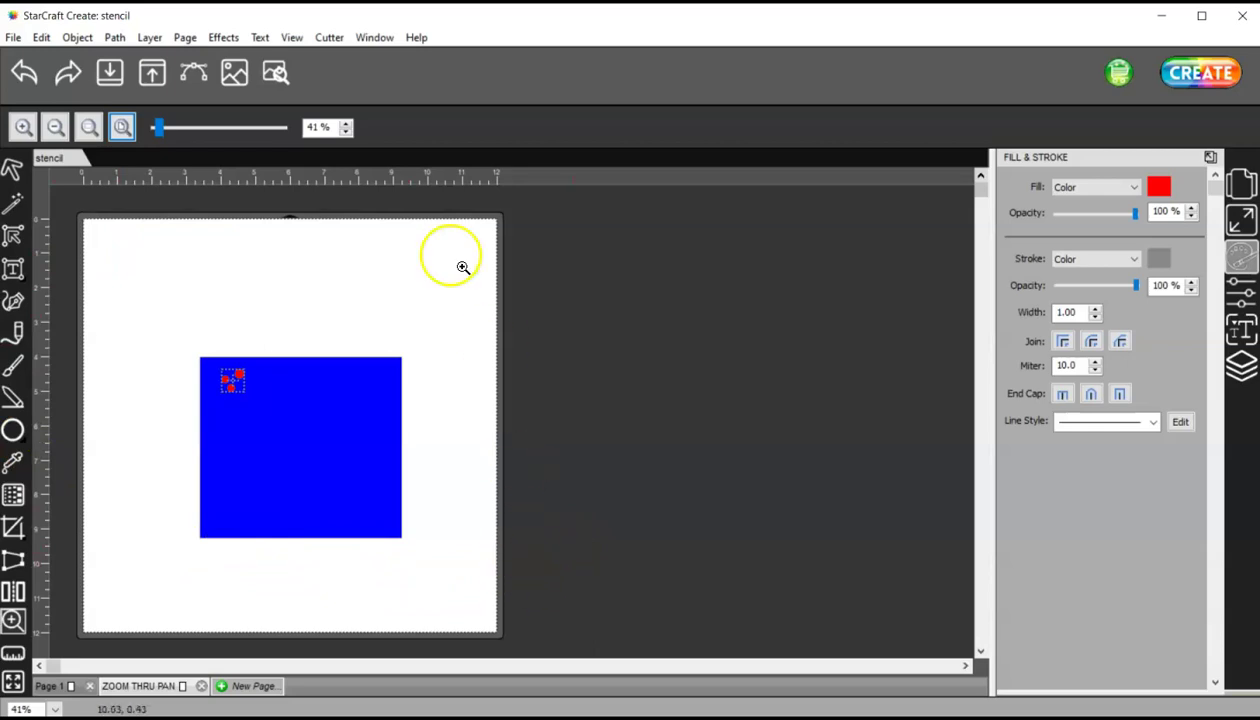
mouse_move(157, 128)
left_mouse_down()
mouse_move(183, 138)
mouse_move(158, 138)
left_mouse_up()
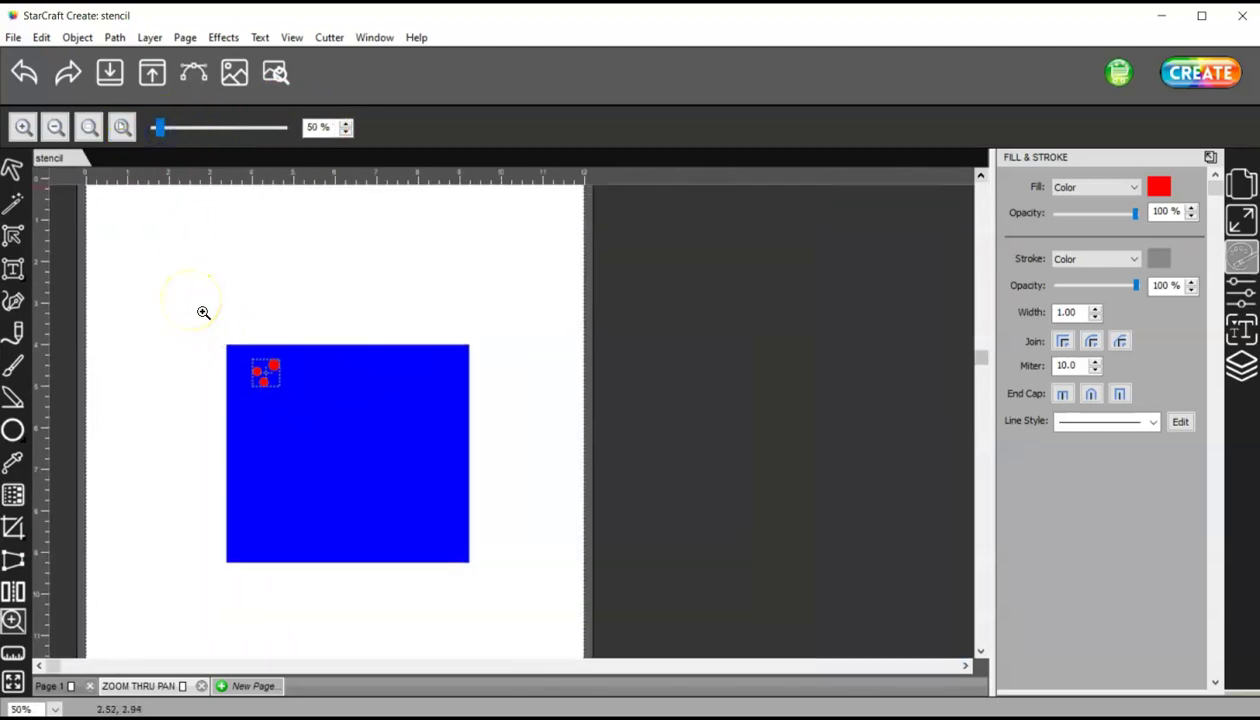
key("5")
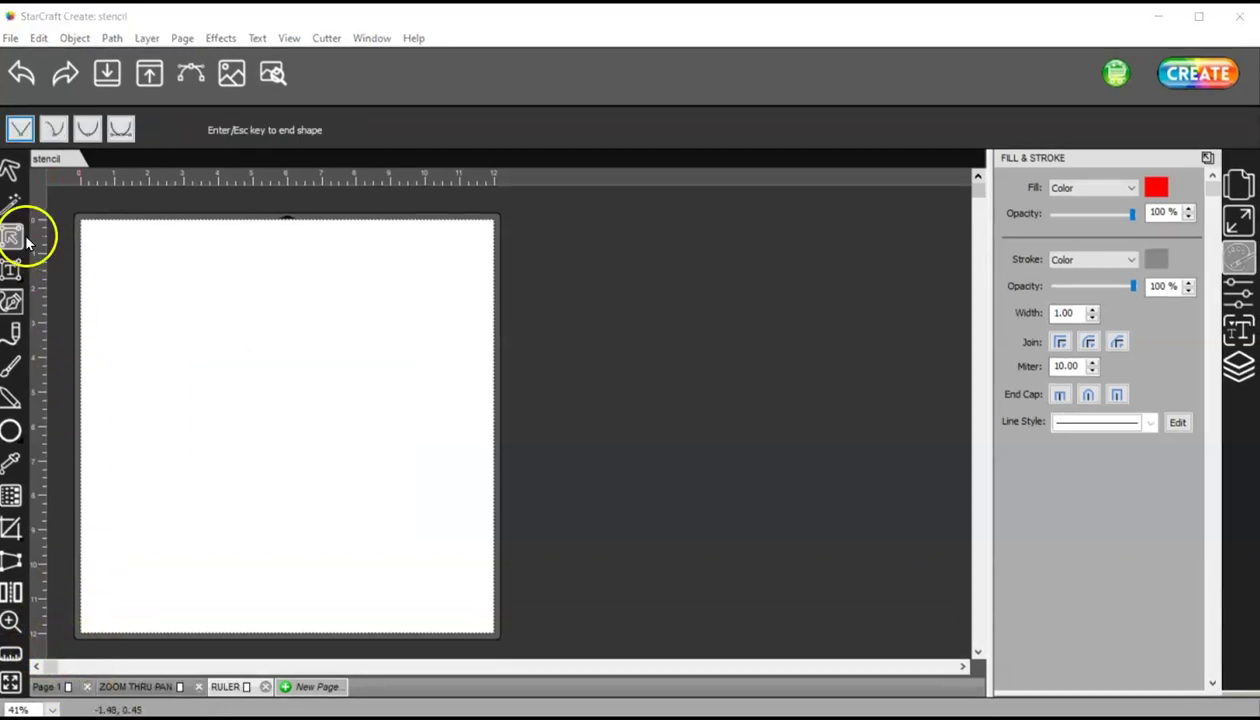
Step: Show the grid on the RULER page
left_click(11, 301)
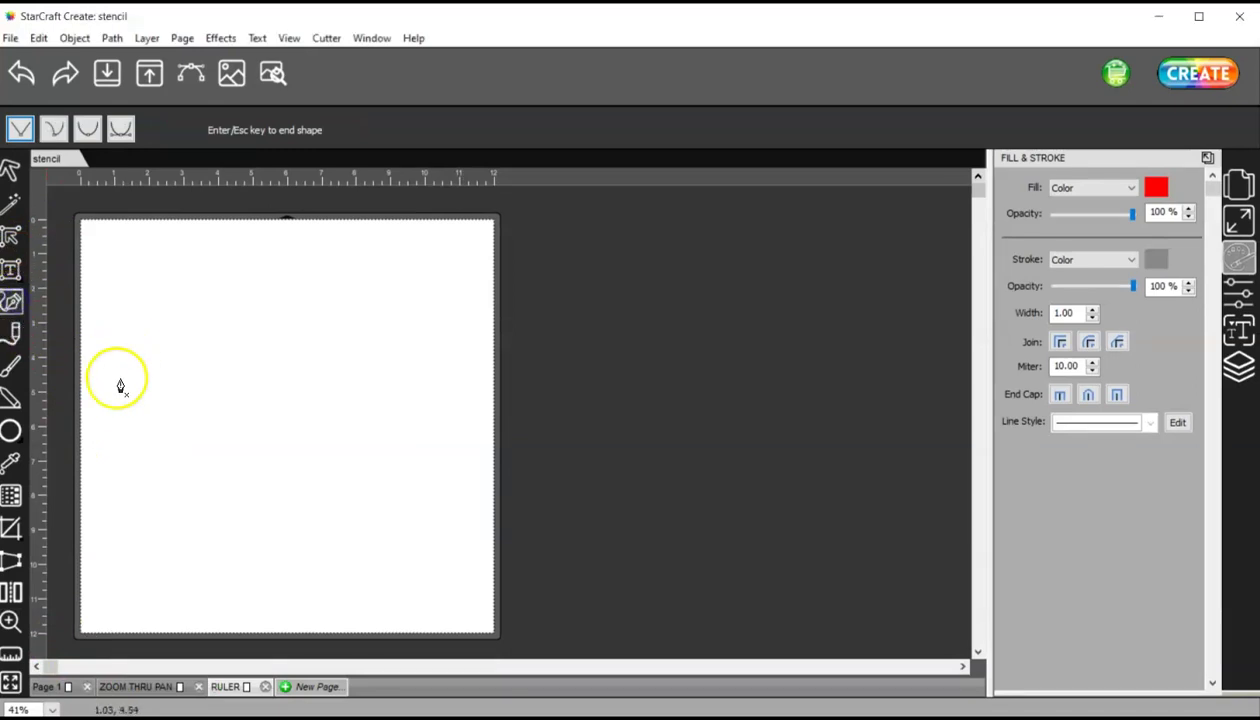
left_click(1239, 186)
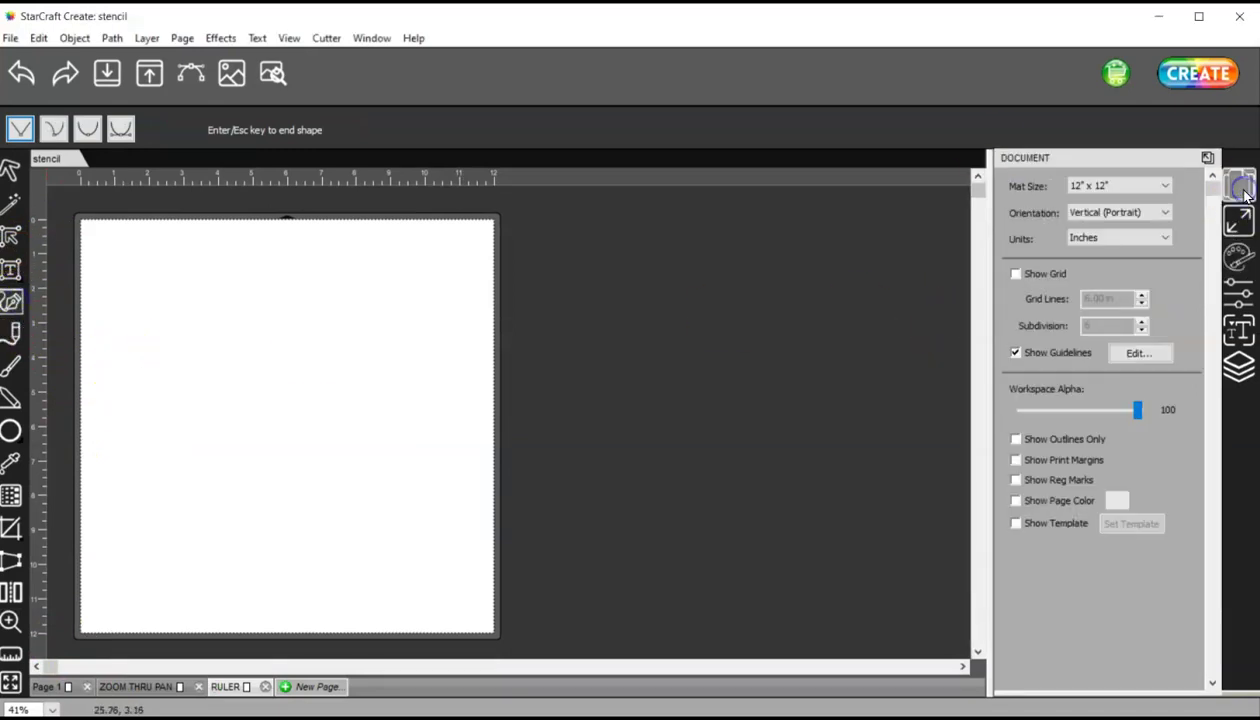
left_click(1016, 273)
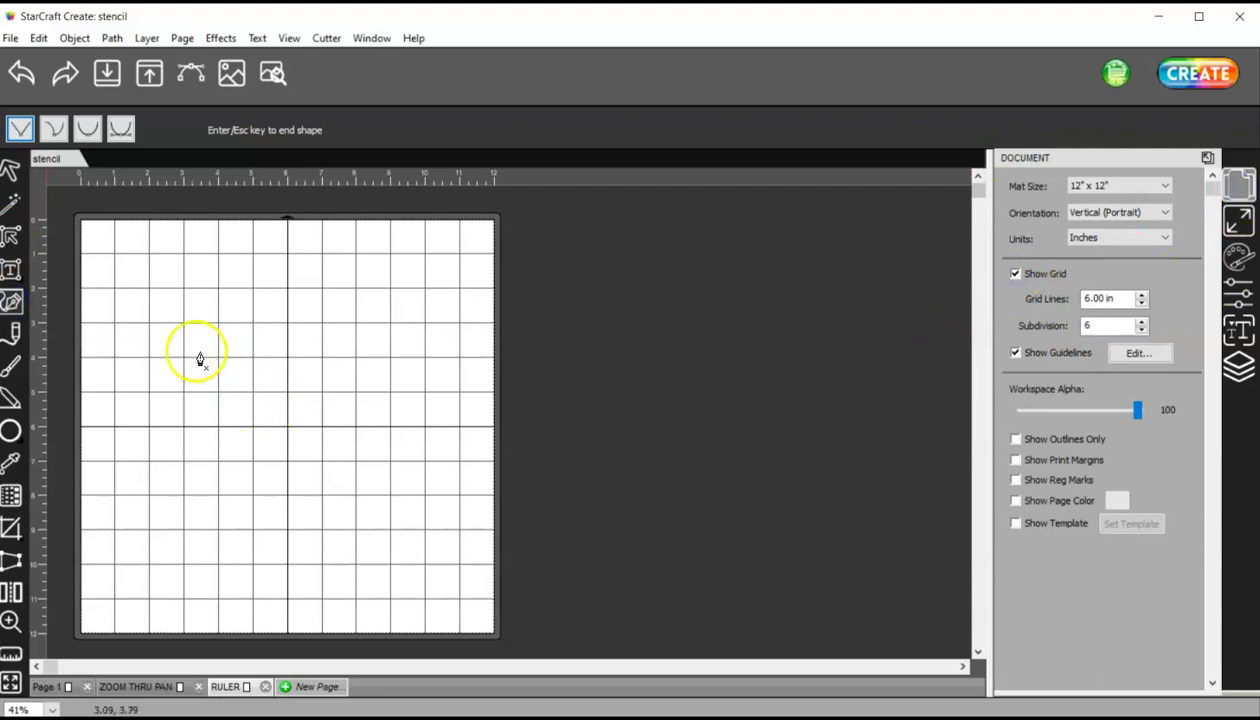
Step: Draw an open Pen path through about (2, 5), (4, 5), (5, 4), (6, 5), (8, 5) and (8, 4) in, and hide the grid
scroll(199, 359, "up", 4)
key("alt")
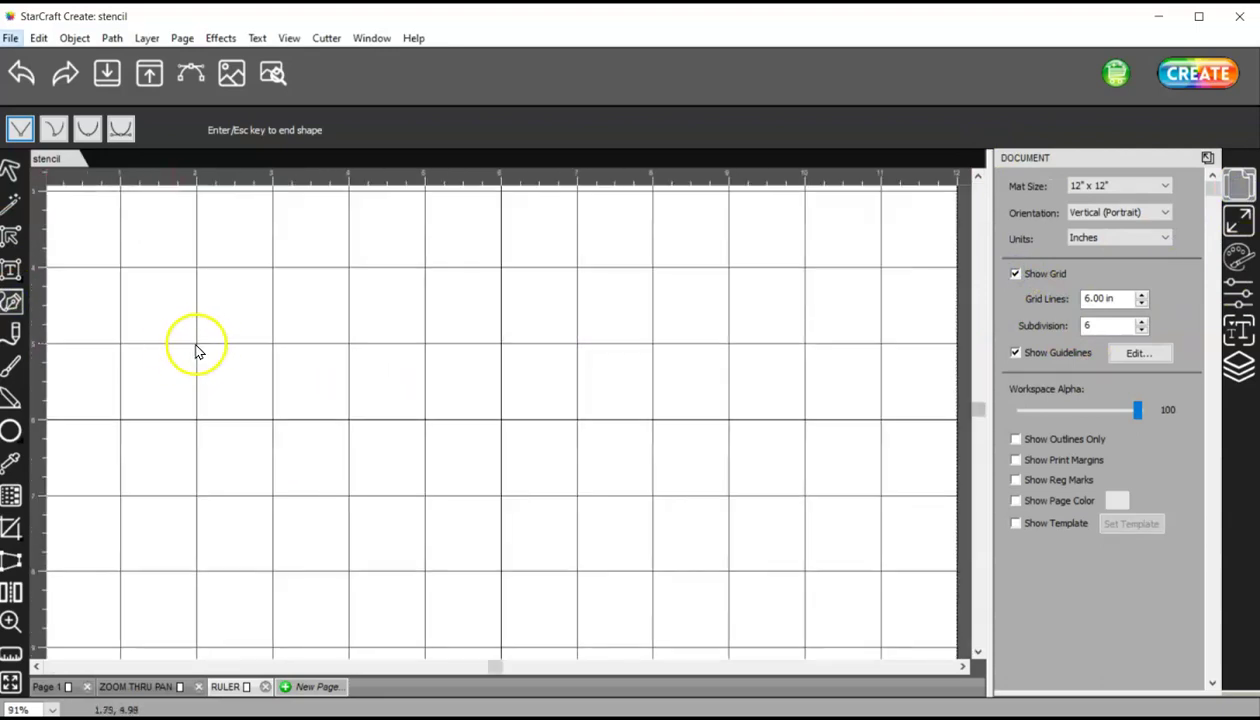
left_click(12, 300)
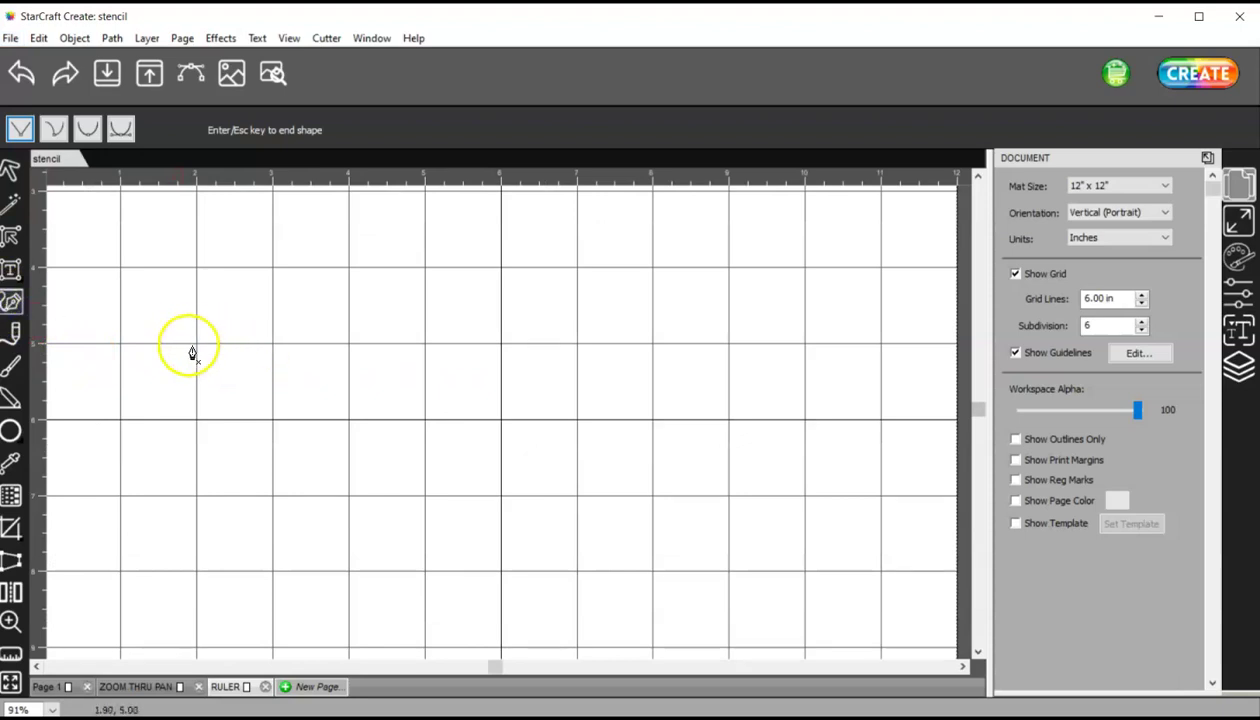
left_click(345, 343)
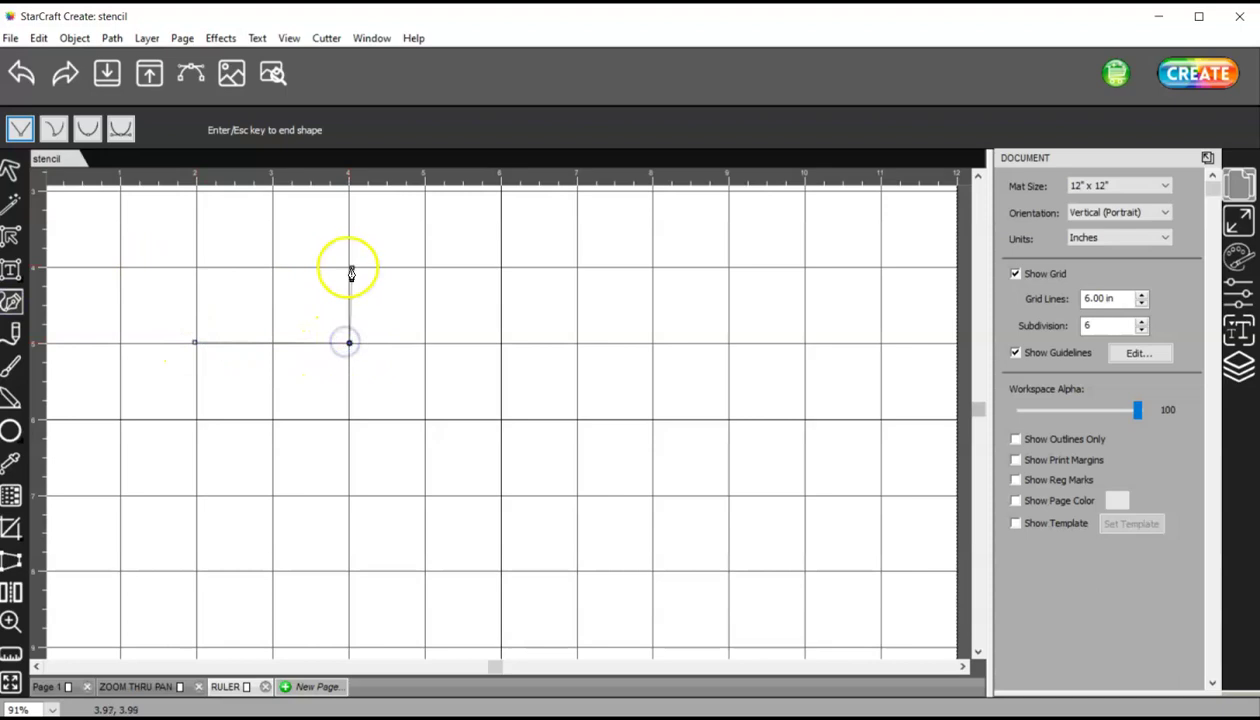
left_click(501, 345)
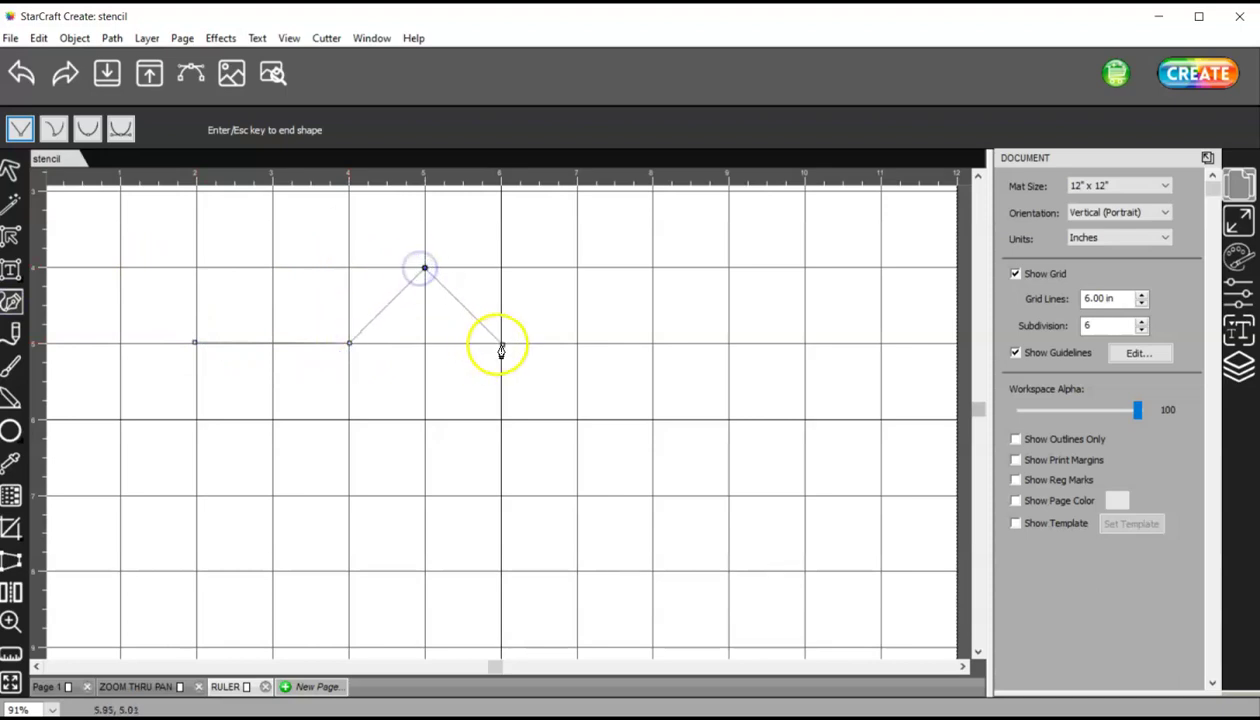
left_click(651, 343)
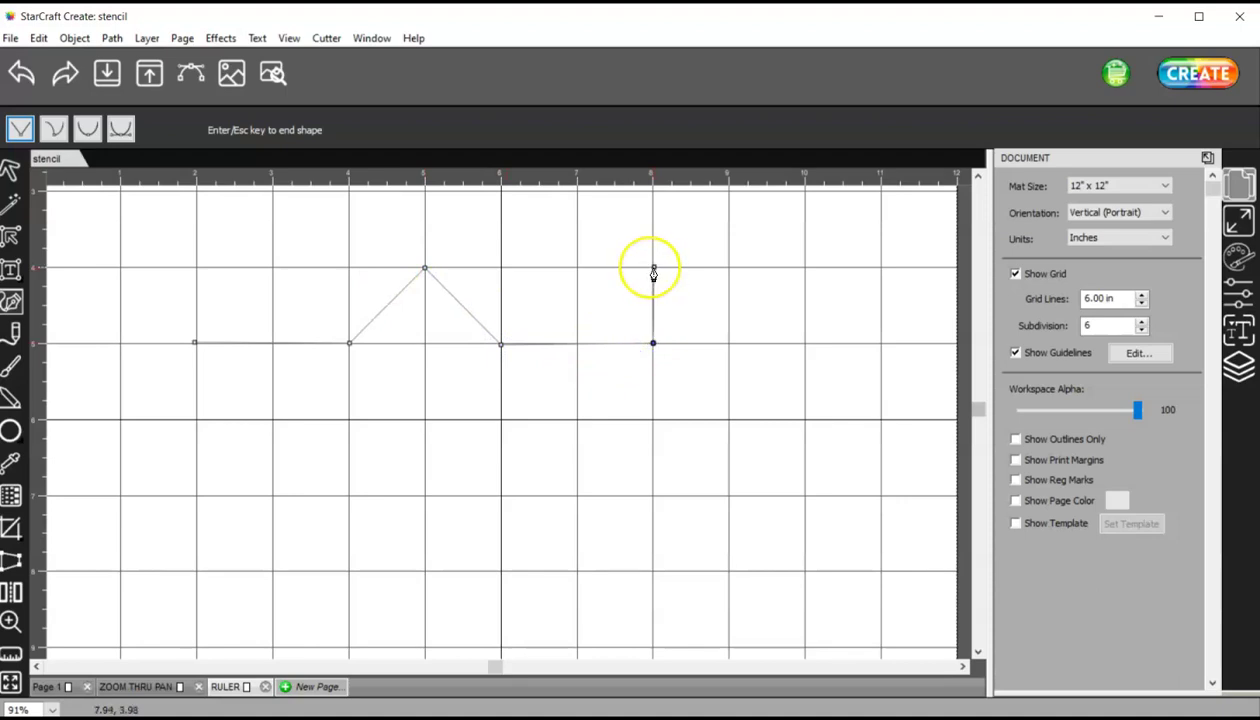
double_click(652, 270)
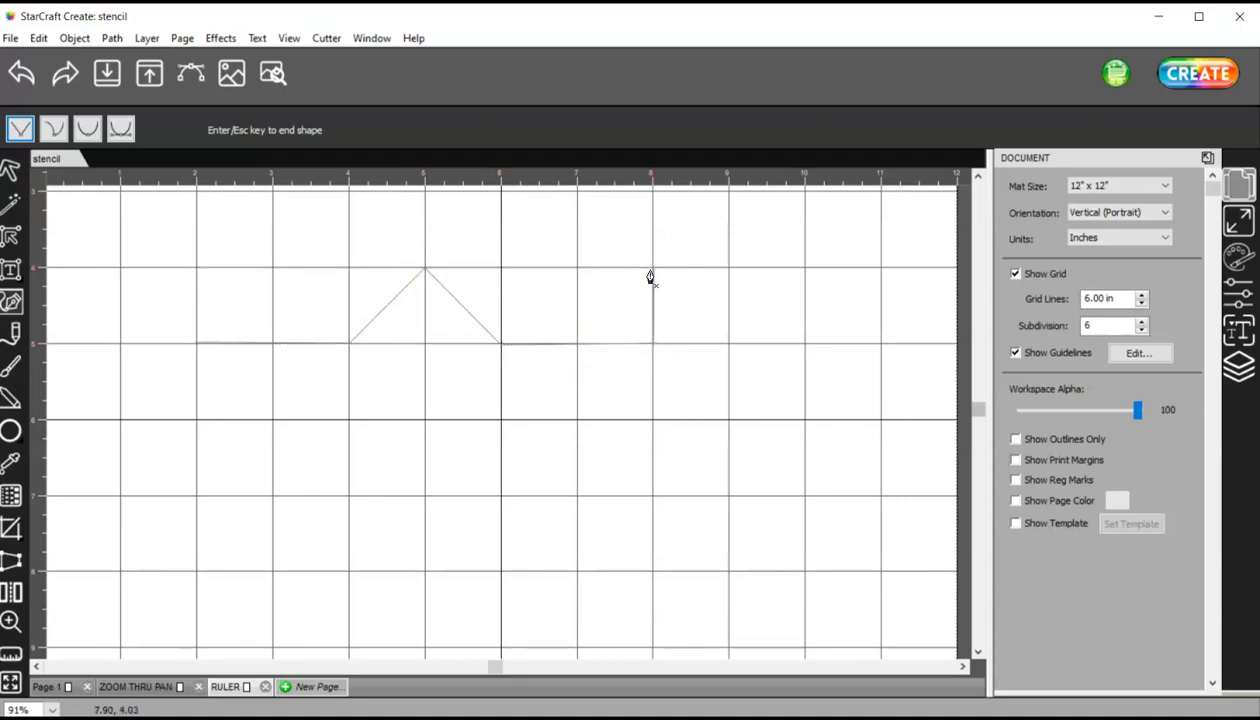
left_click(1015, 274)
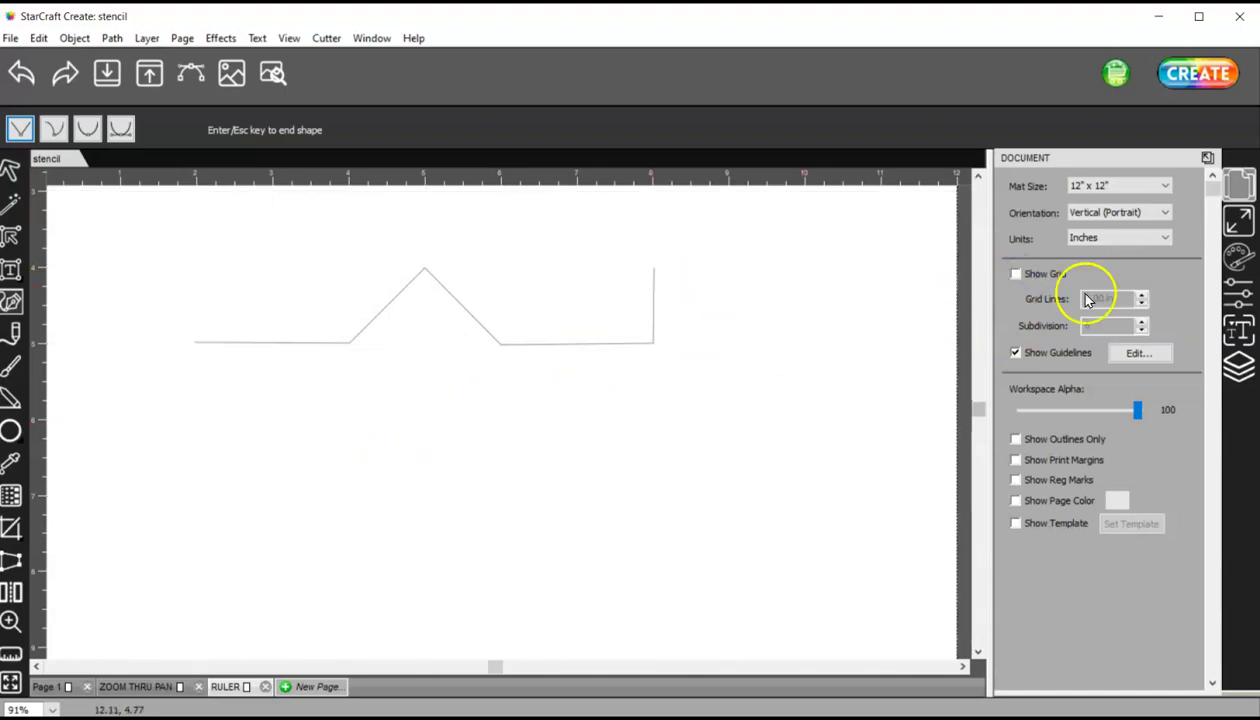
Step: Give the drawn path a black stroke with a width of 3.00
left_click(10, 171)
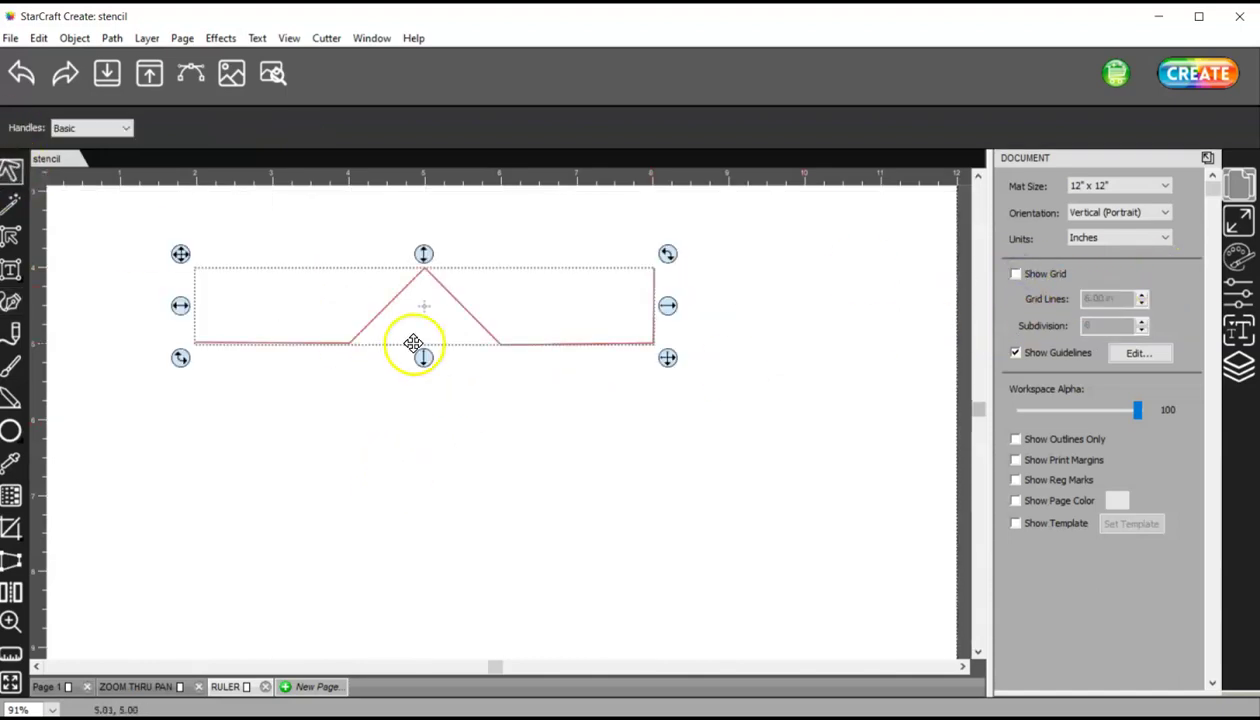
left_click(1238, 259)
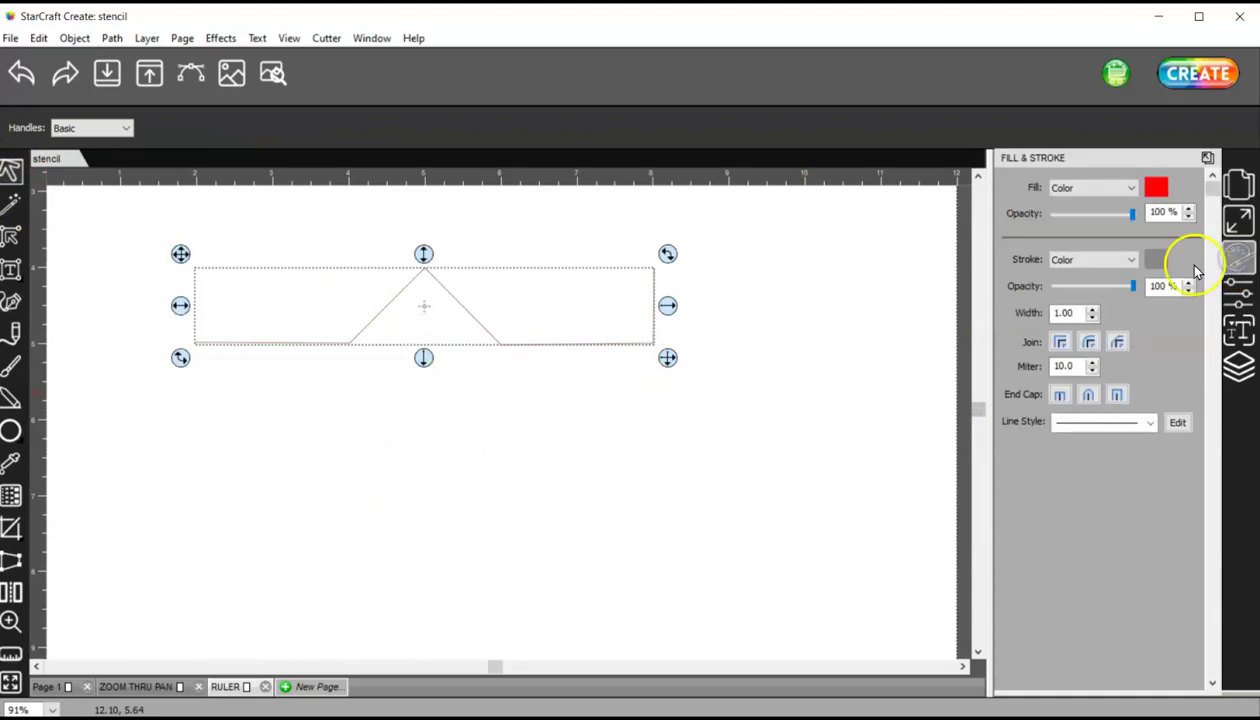
left_click(1157, 262)
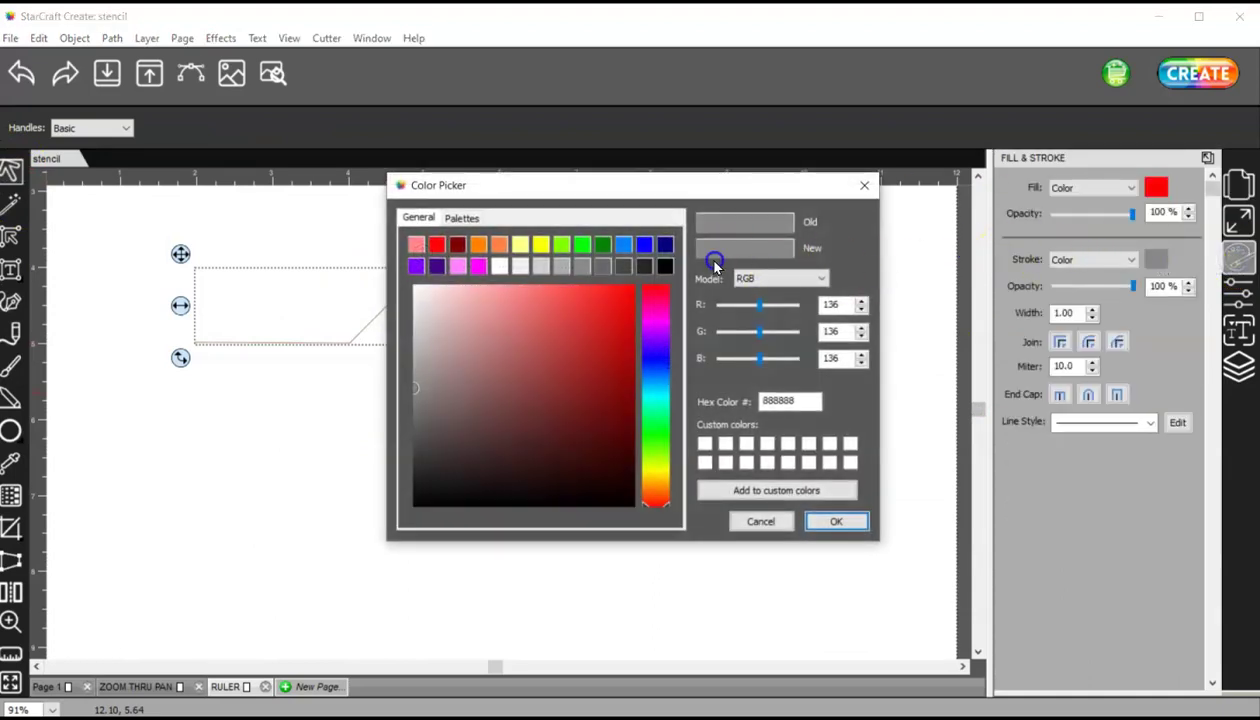
left_click(667, 265)
left_click(836, 521)
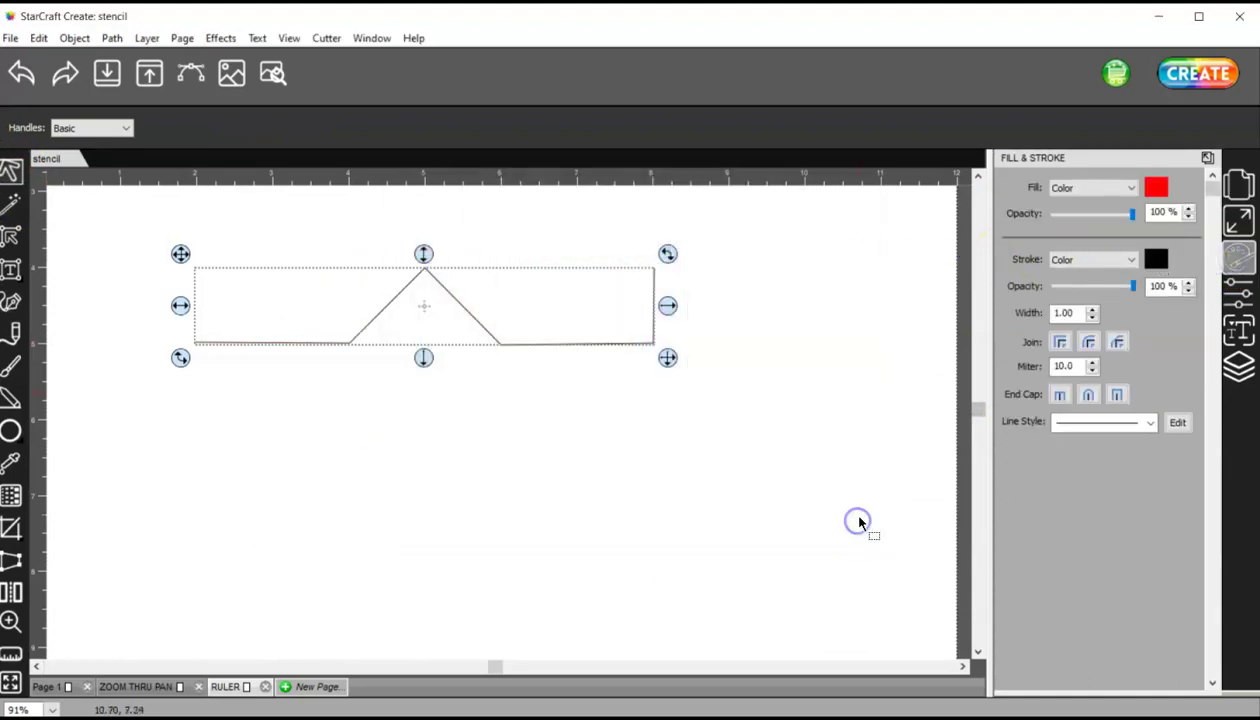
left_click(1092, 308)
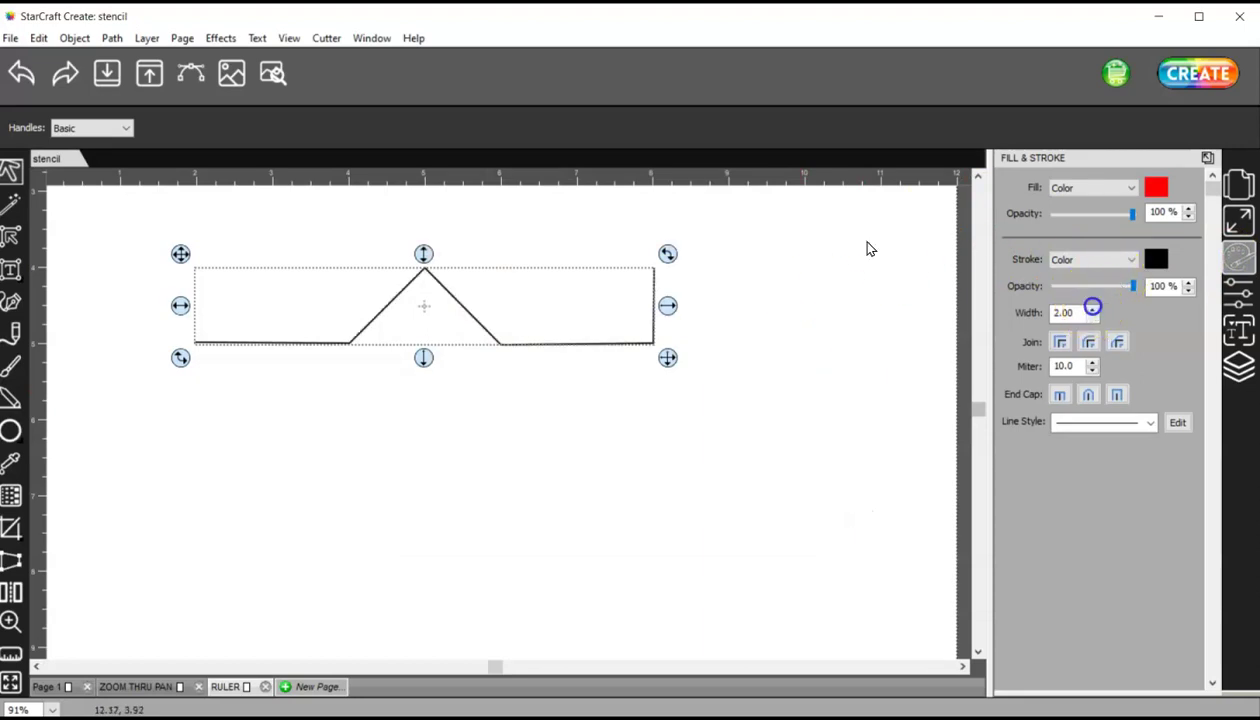
left_click(1092, 308)
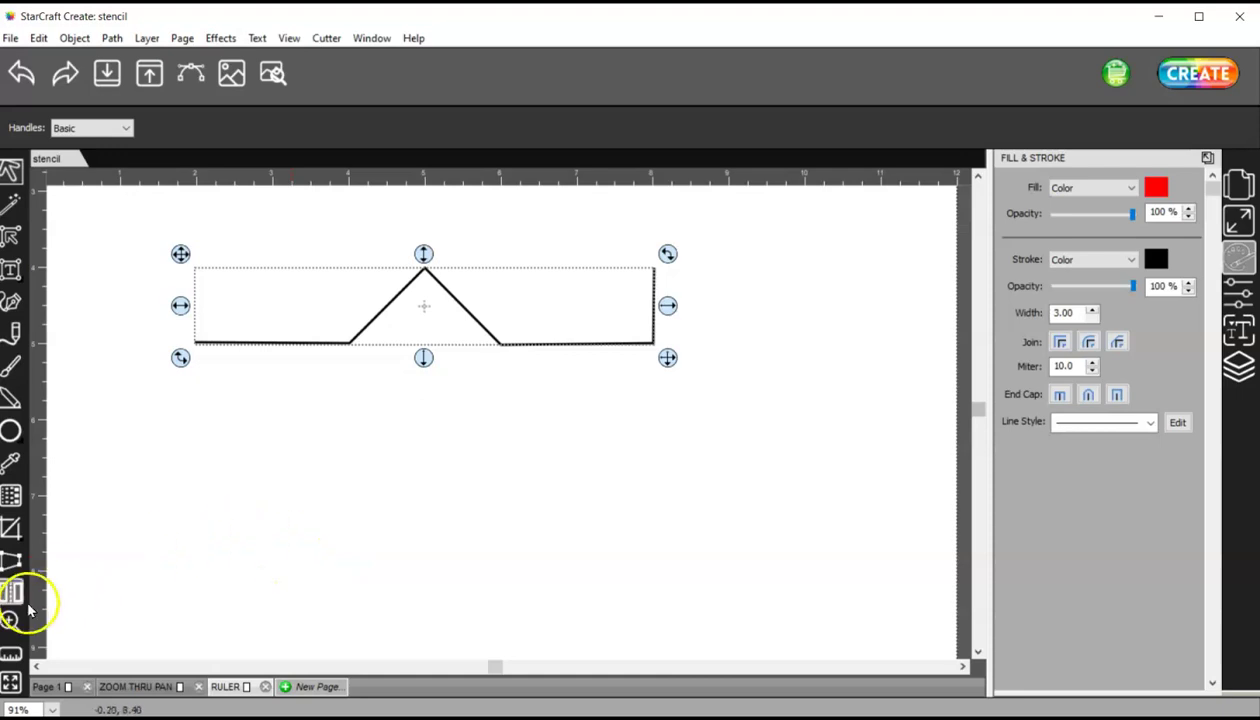
Step: Measure the path's first horizontal segment from end to end with the Ruler tool
left_click(12, 654)
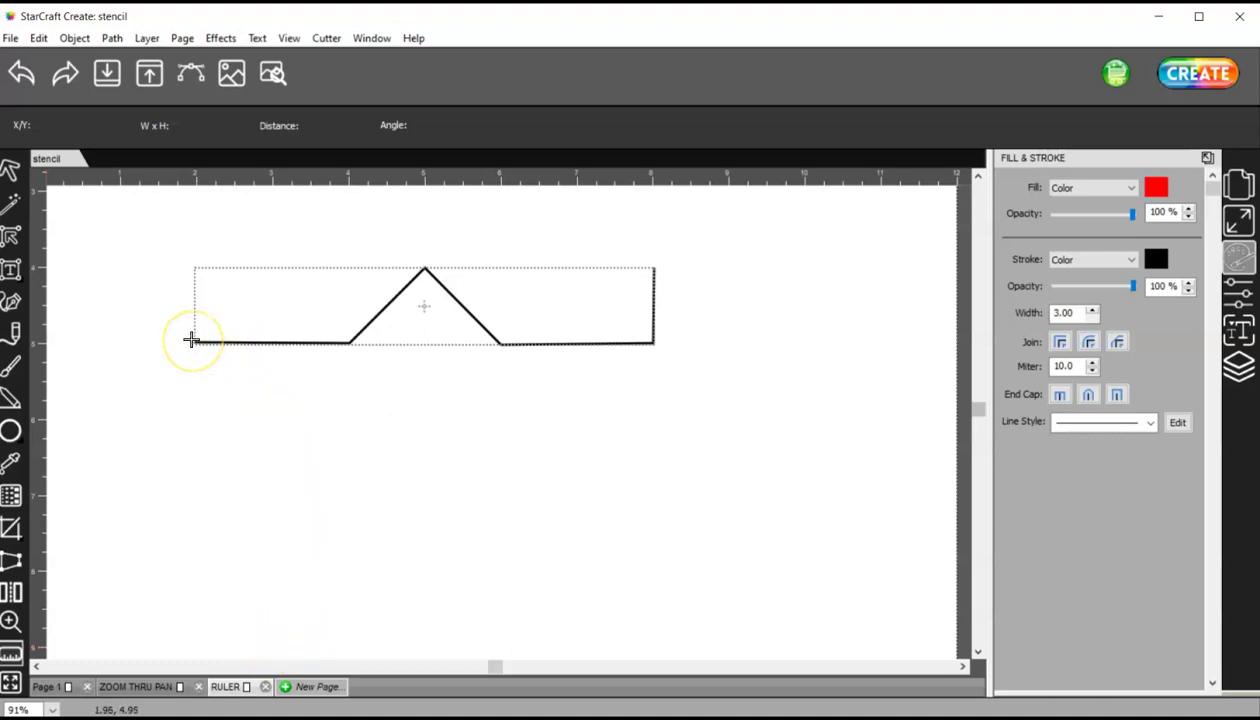
left_click(14, 623)
left_click(172, 309)
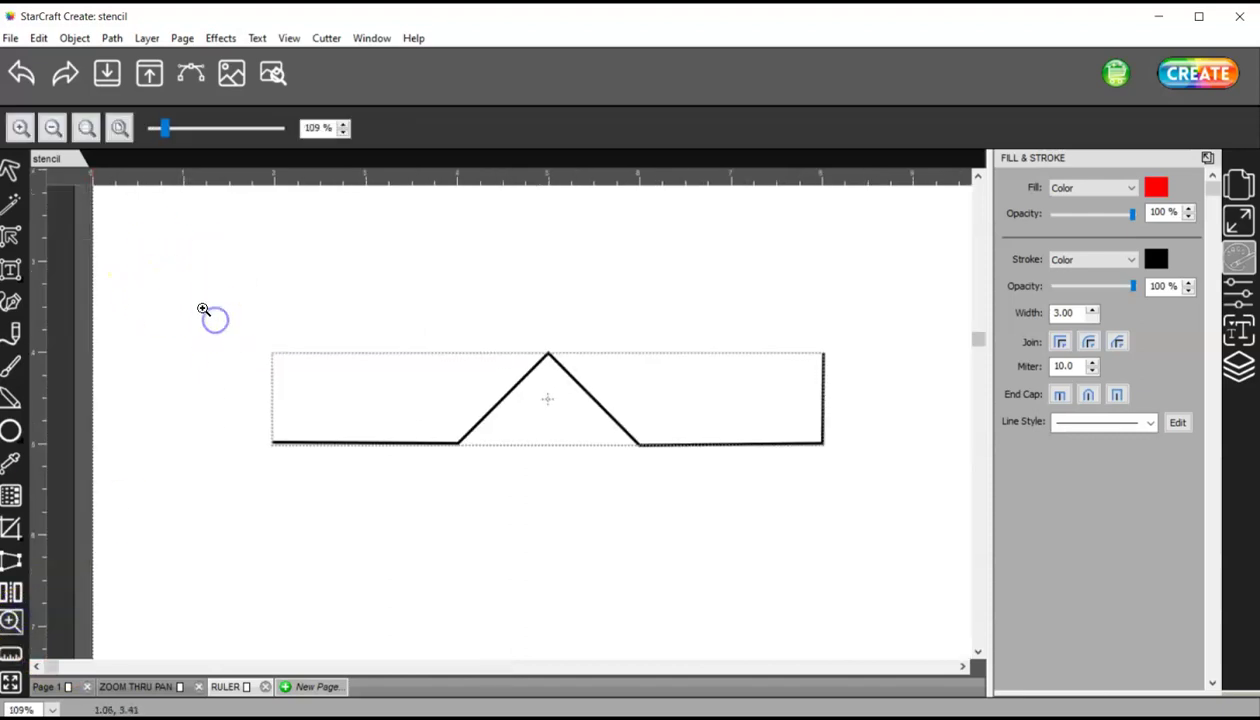
left_click_drag(231, 401, 510, 466)
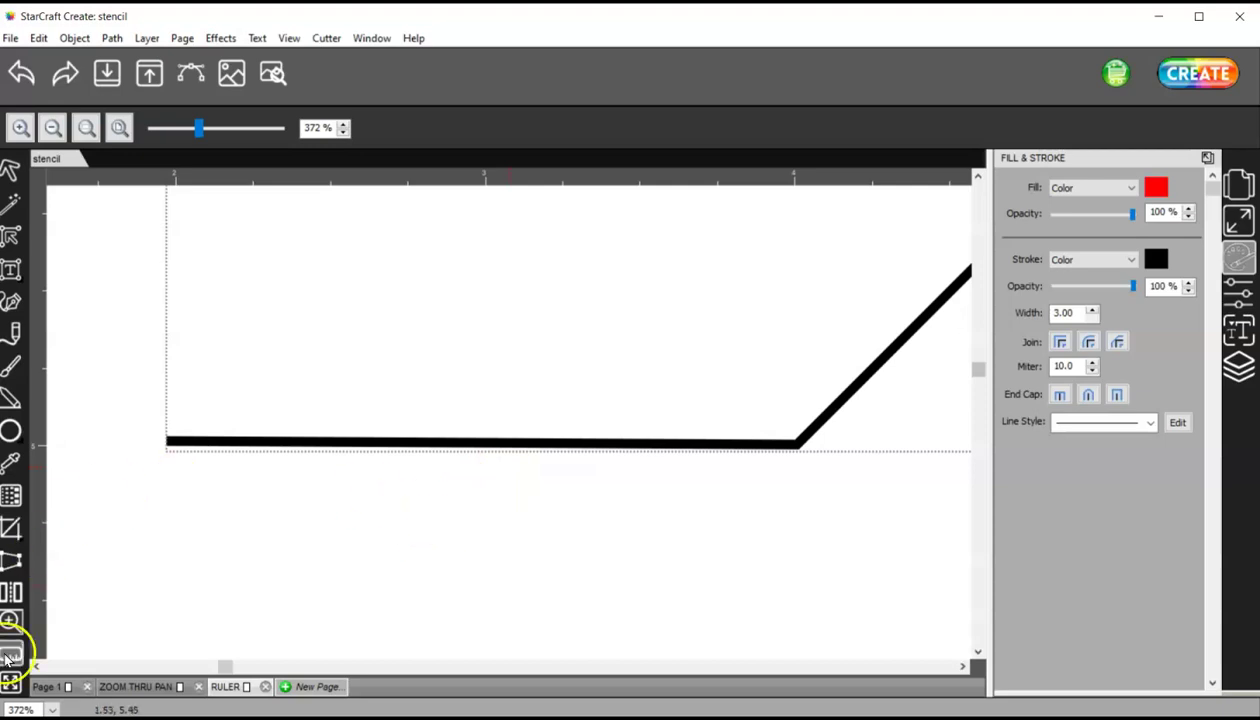
left_click(10, 655)
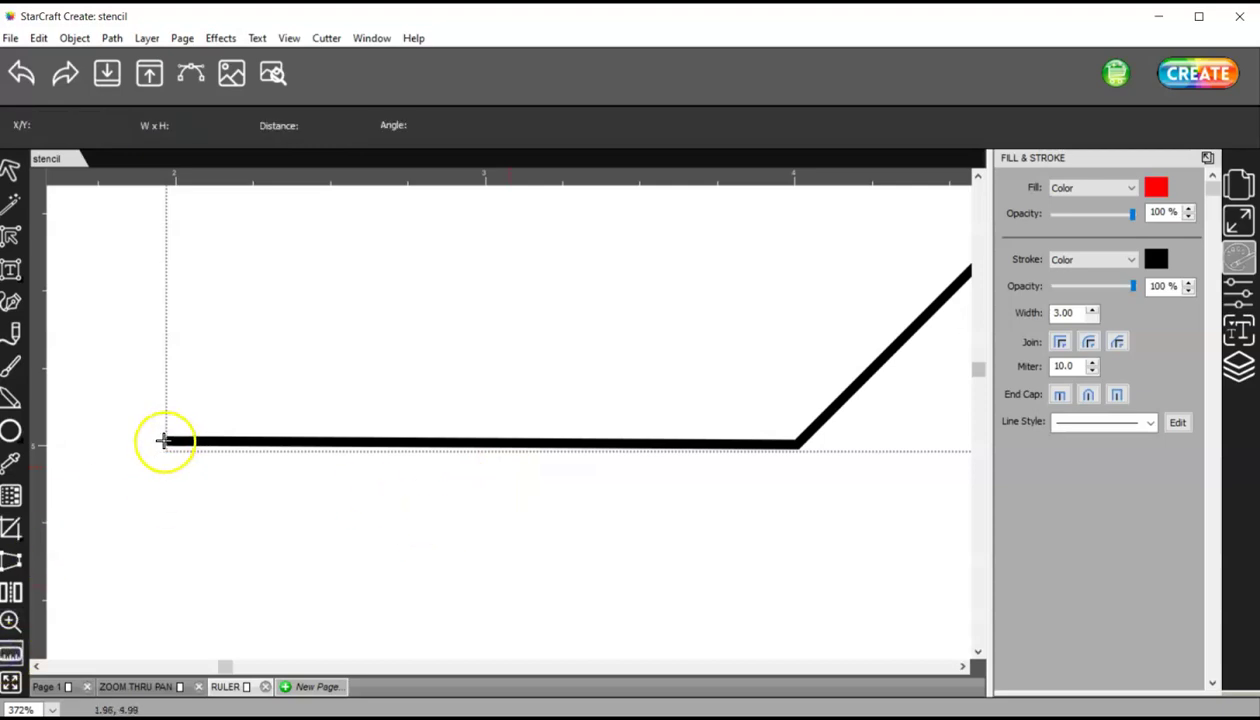
left_click_drag(163, 437, 171, 440)
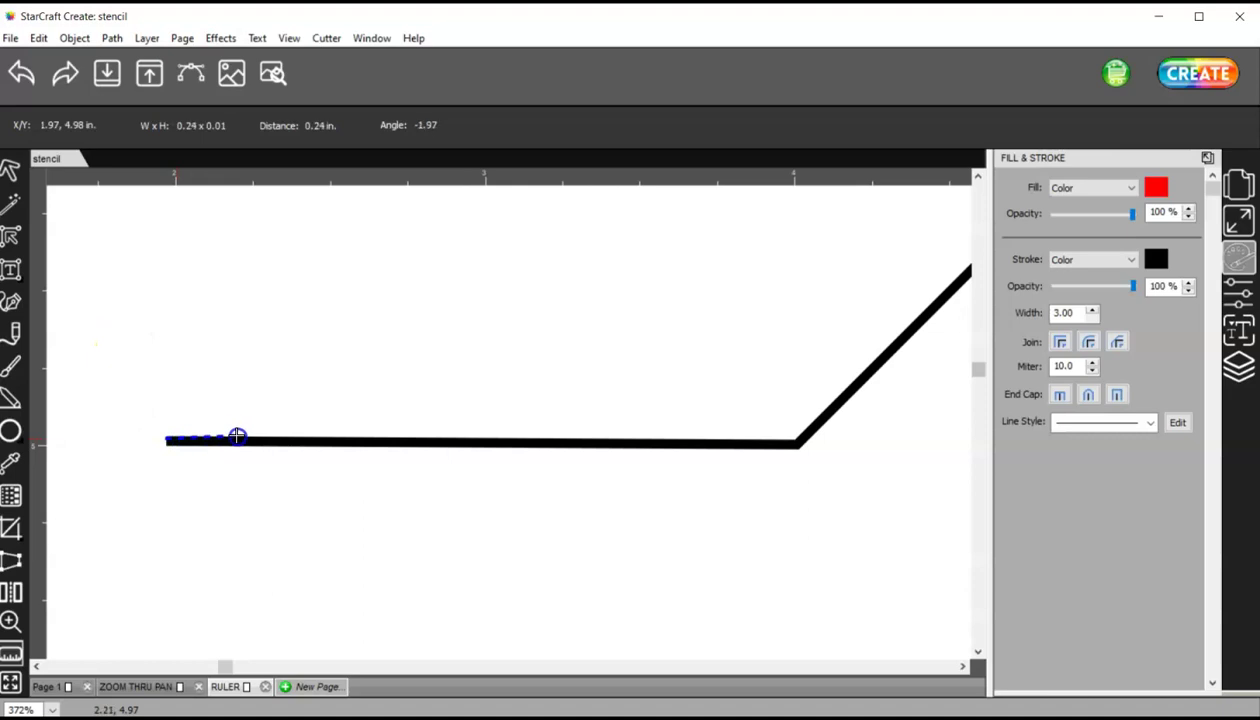
left_click_drag(382, 437, 735, 437)
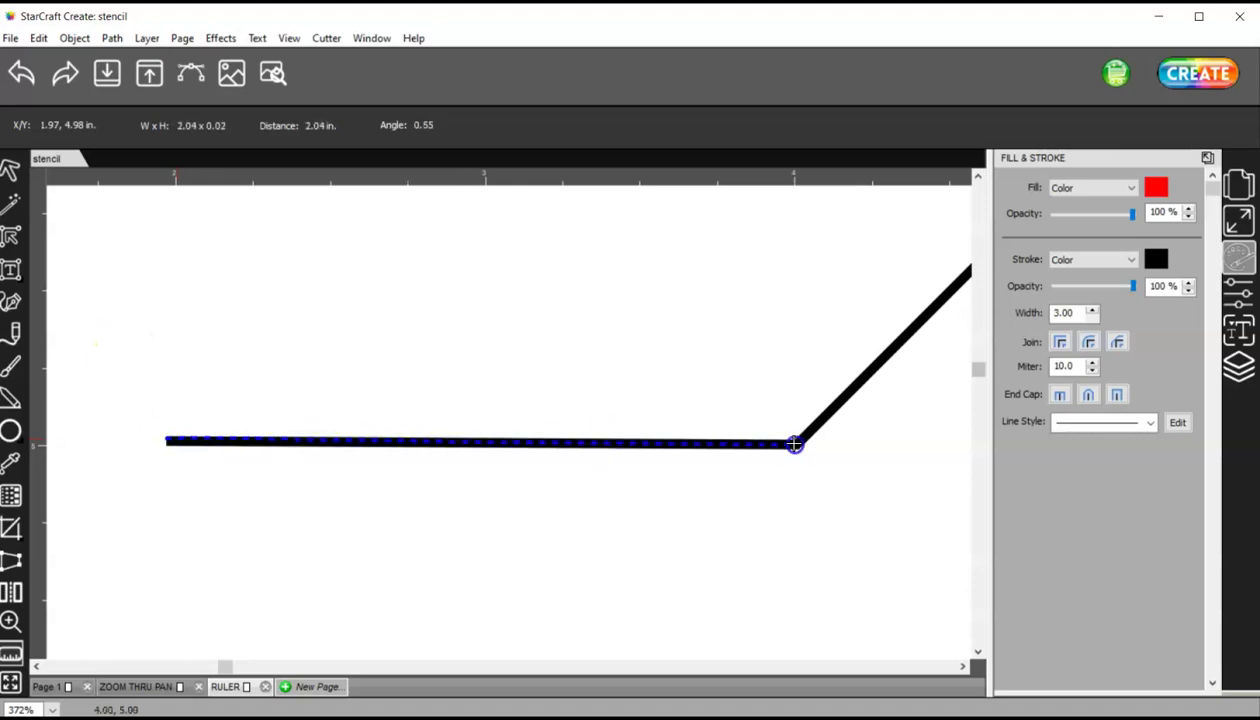
left_click_drag(794, 444, 794, 444)
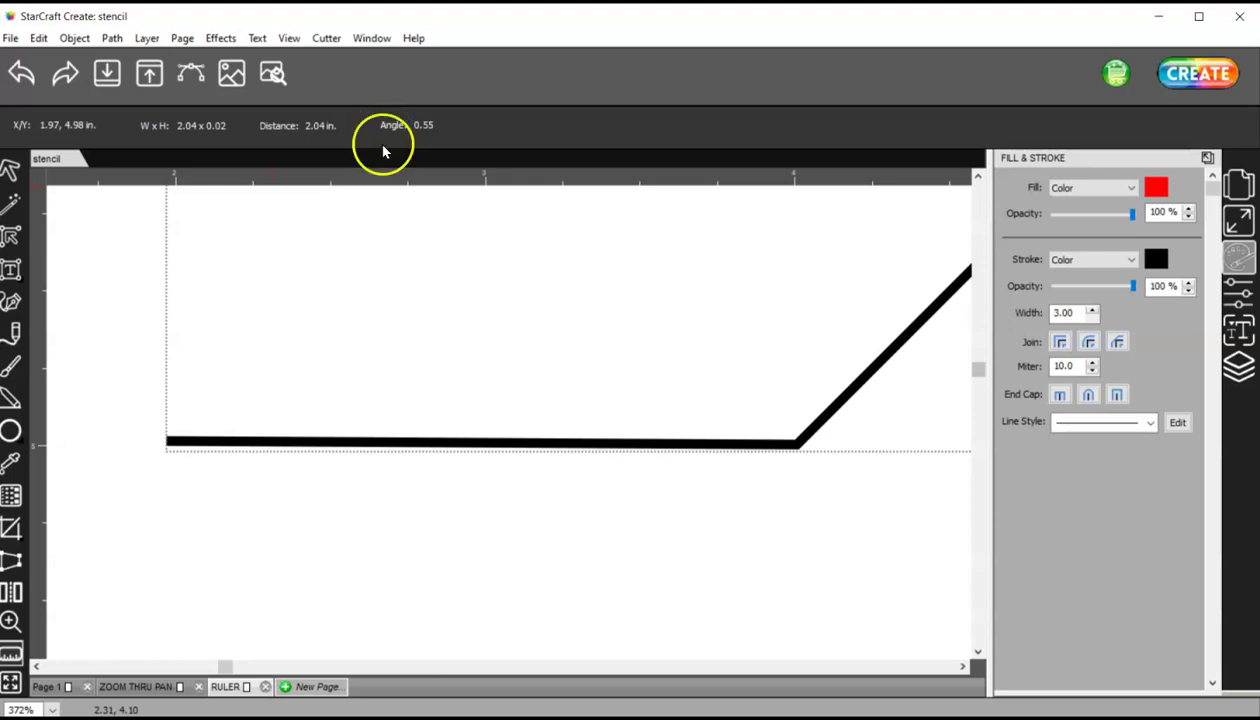
Step: Measure the sloped segment rising from the first corner to the path's peak with the Ruler tool
left_click_drag(226, 674, 413, 668)
left_click_drag(984, 392, 979, 345)
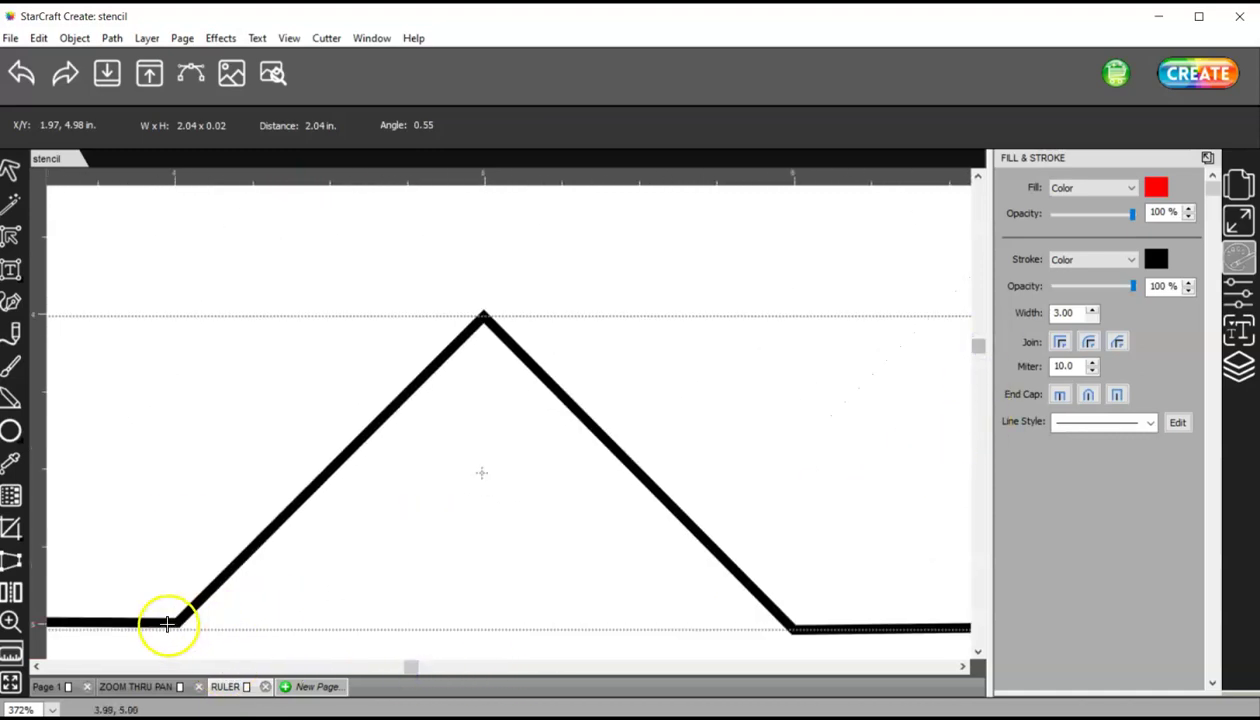
left_click_drag(172, 624, 184, 610)
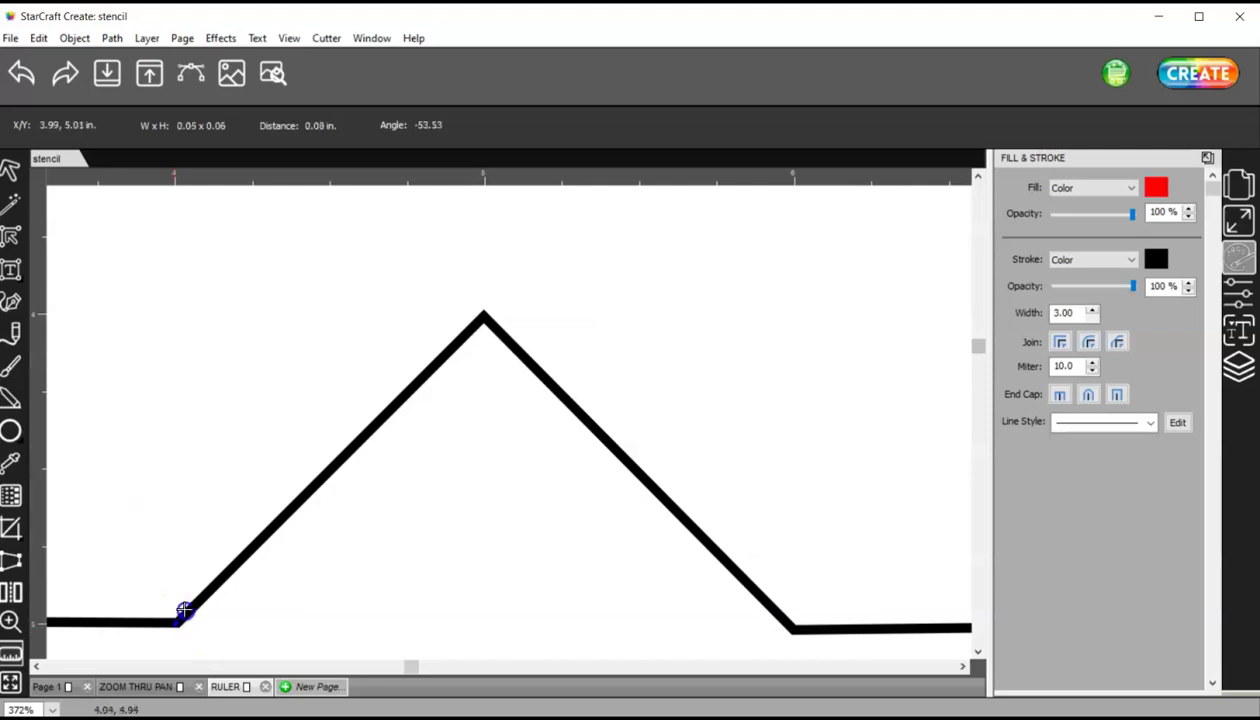
mouse_move(250, 551)
left_mouse_down()
mouse_move(354, 433)
mouse_move(434, 368)
left_mouse_up()
left_click_drag(483, 317, 483, 317)
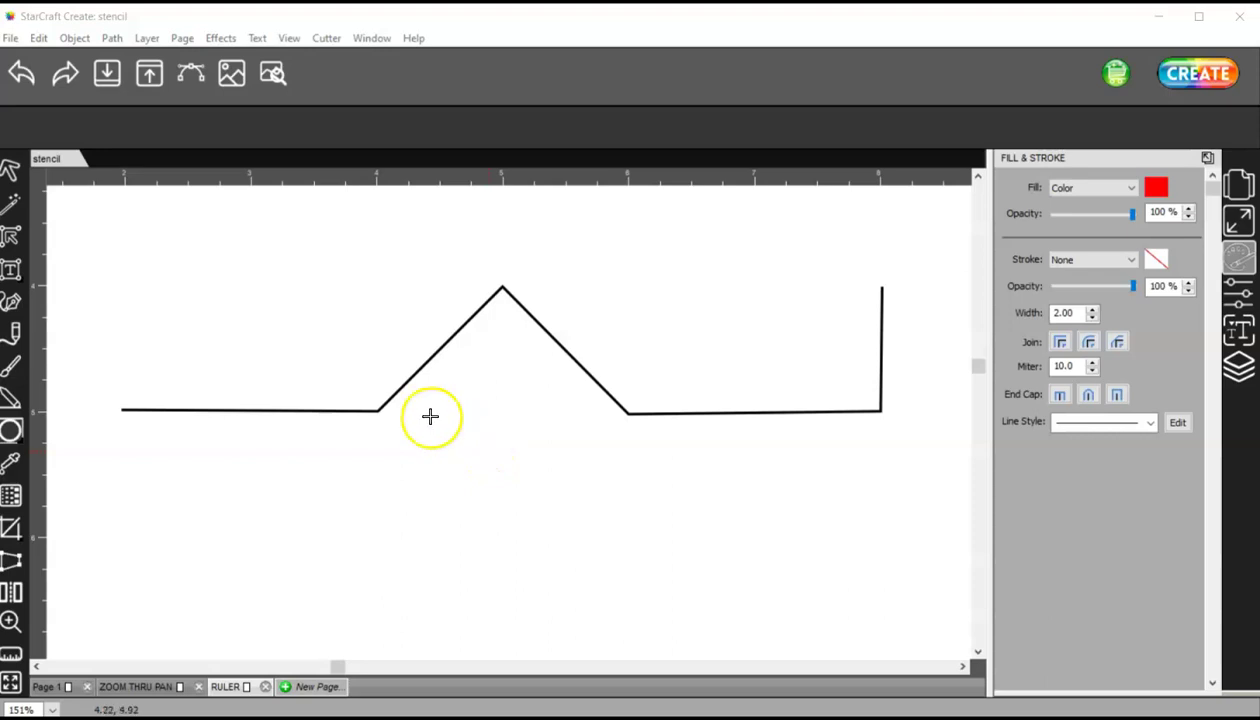
Step: Pan from the drawn path to the red circle near the page's lower-right corner
left_click(10, 683)
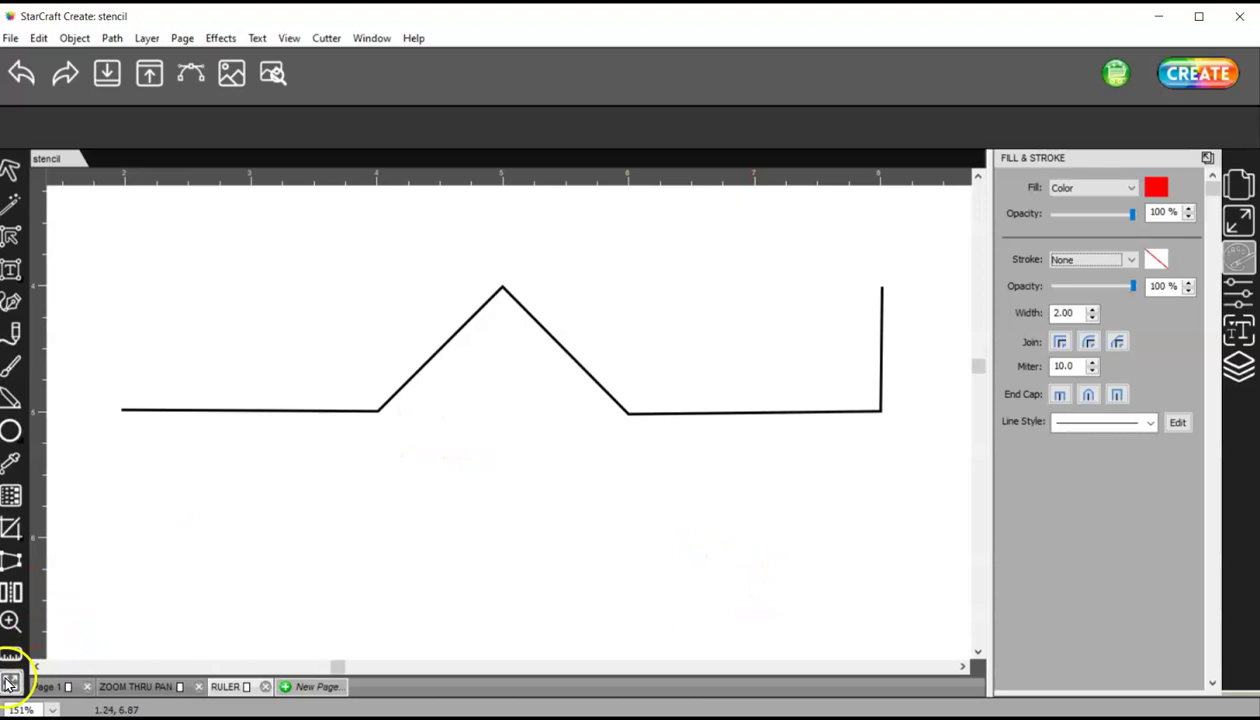
mouse_move(636, 585)
left_mouse_down()
mouse_move(667, 571)
mouse_move(677, 520)
mouse_move(593, 357)
left_mouse_up()
mouse_move(714, 501)
left_mouse_down()
mouse_move(726, 515)
mouse_move(675, 425)
mouse_move(623, 401)
left_mouse_up()
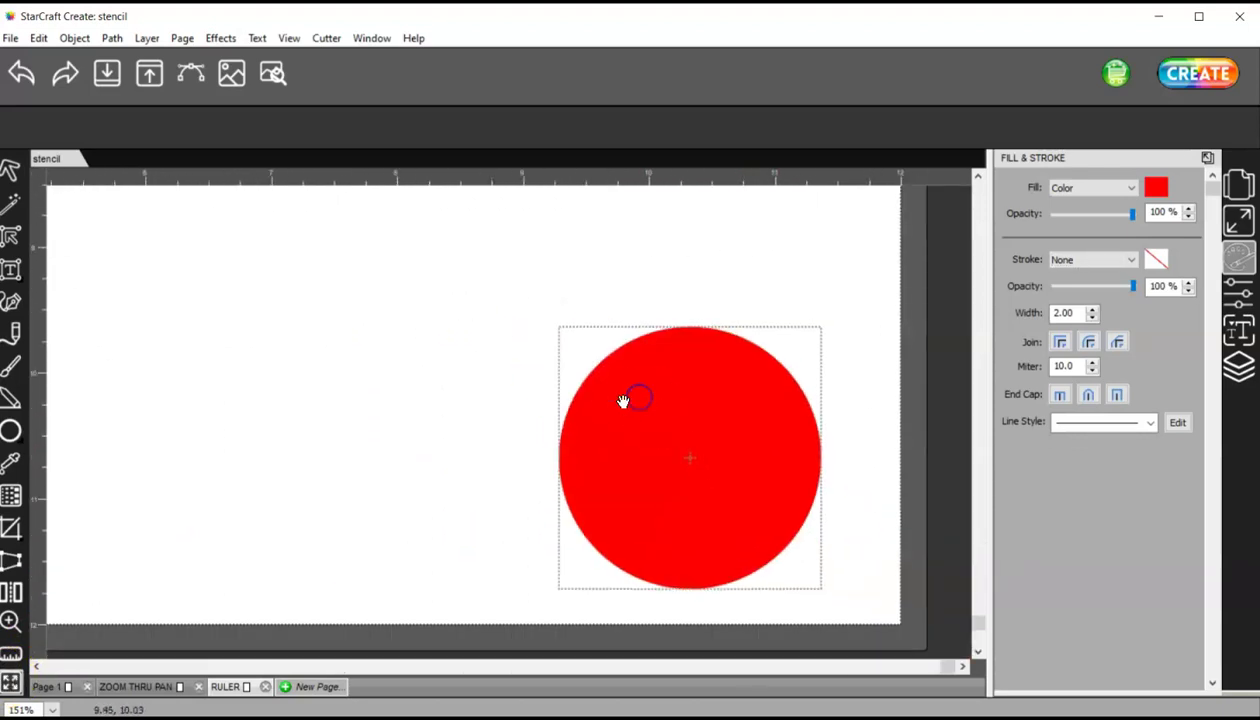
left_click_drag(658, 459, 606, 413)
Step: Pan back toward the upper part of the page and return to the red circle
mouse_move(438, 299)
left_mouse_down()
mouse_move(456, 335)
mouse_move(664, 552)
left_mouse_up()
left_click_drag(486, 268, 684, 548)
left_click_drag(441, 286, 596, 497)
left_click_drag(720, 318, 506, 336)
left_click_drag(810, 526, 537, 405)
left_click_drag(675, 562, 662, 290)
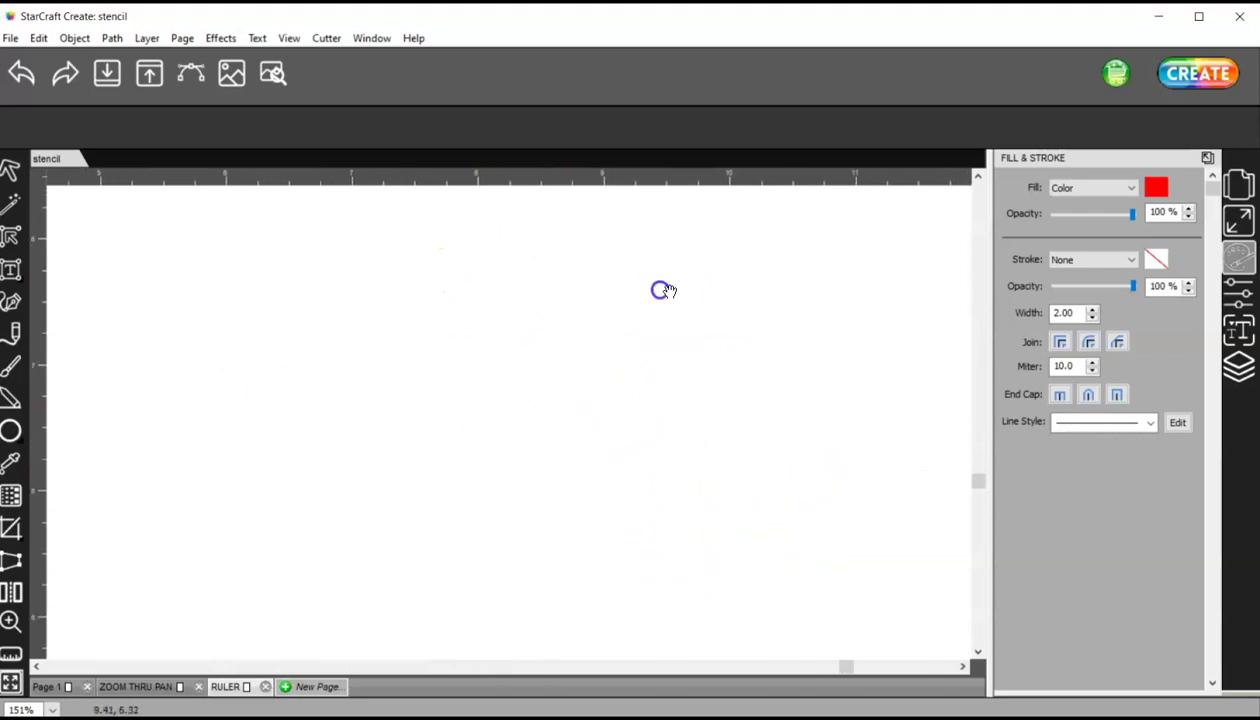
left_click_drag(820, 566, 748, 442)
left_click_drag(690, 526, 678, 414)
left_click_drag(393, 532, 393, 532)
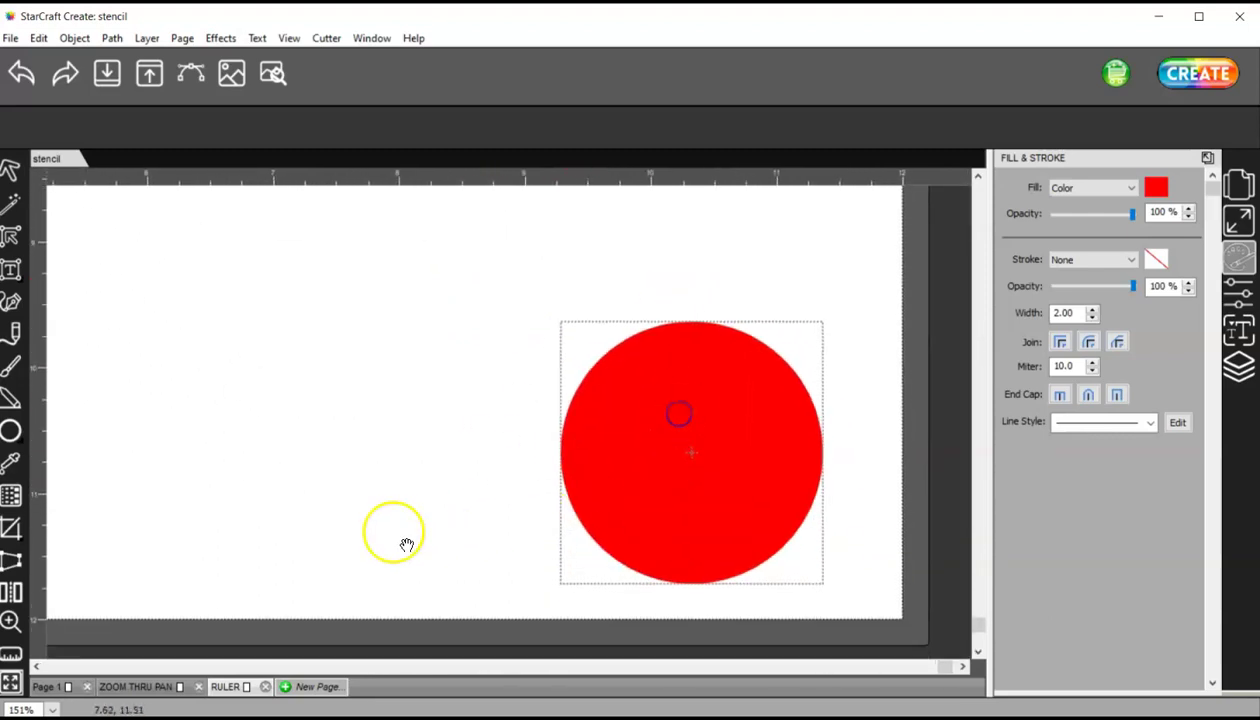